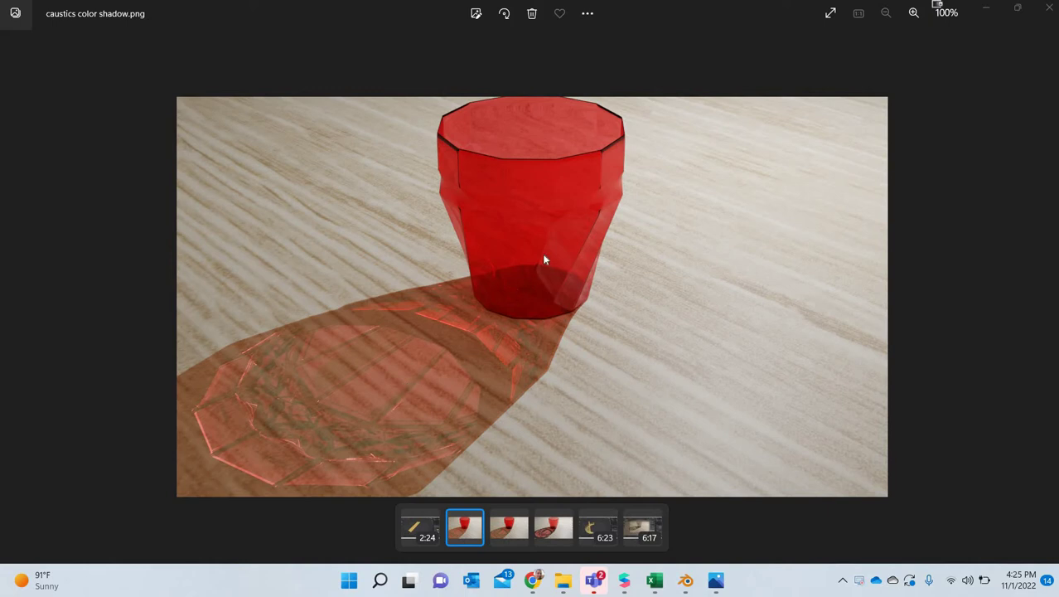
- Switch to Blender, add a new material to the cylinder cup and name it GLASS
left_click(685, 580)
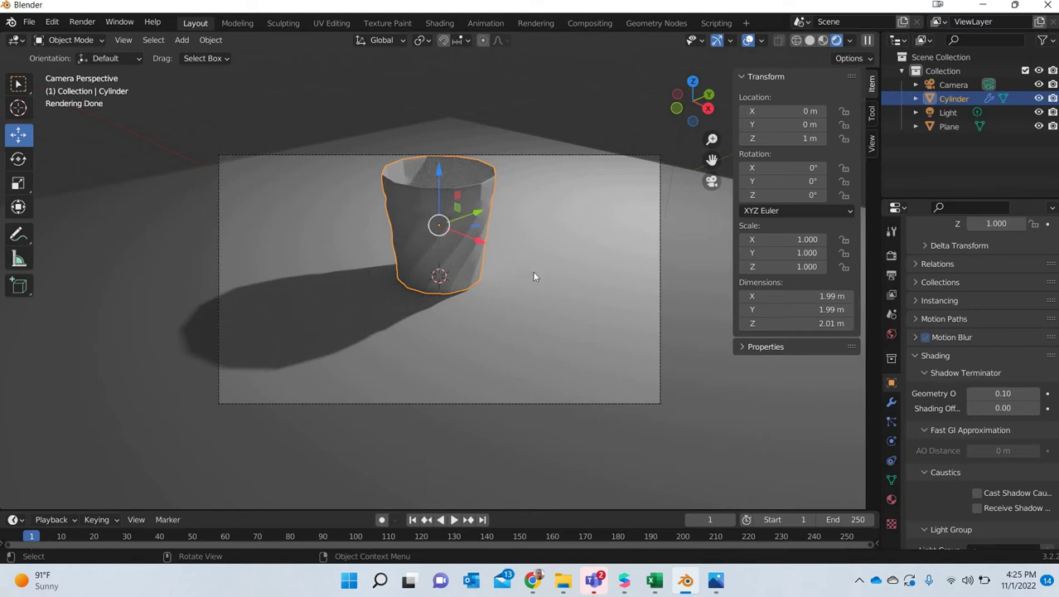
left_click(890, 498)
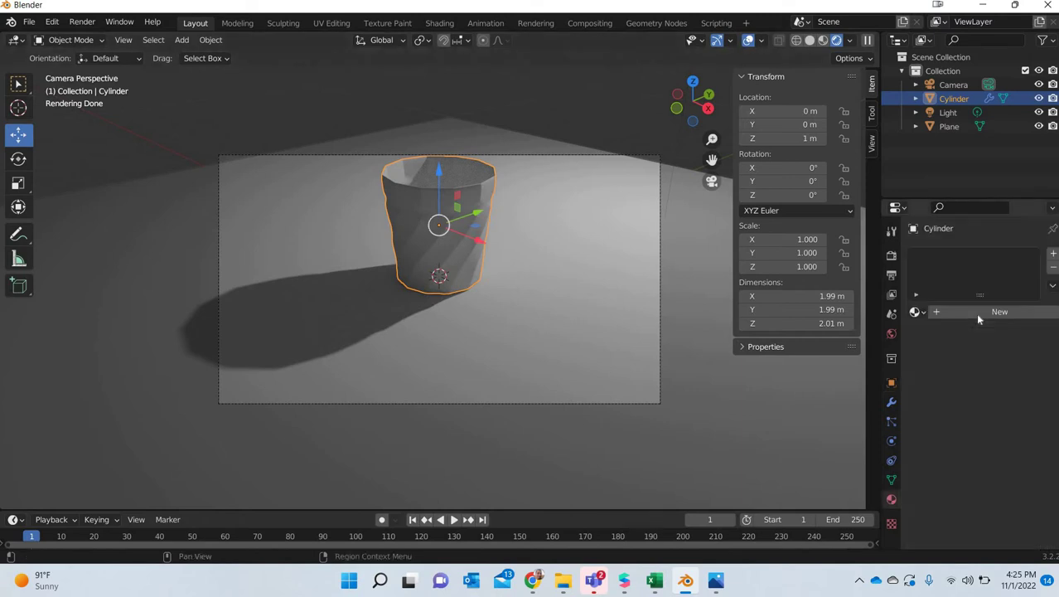
left_click(950, 311)
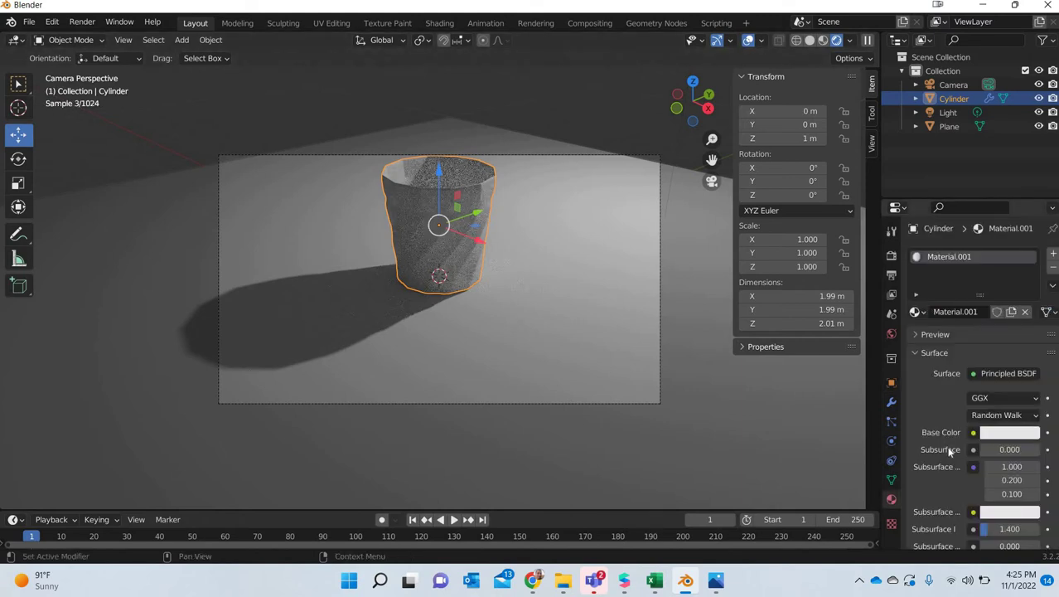
double_click(945, 257)
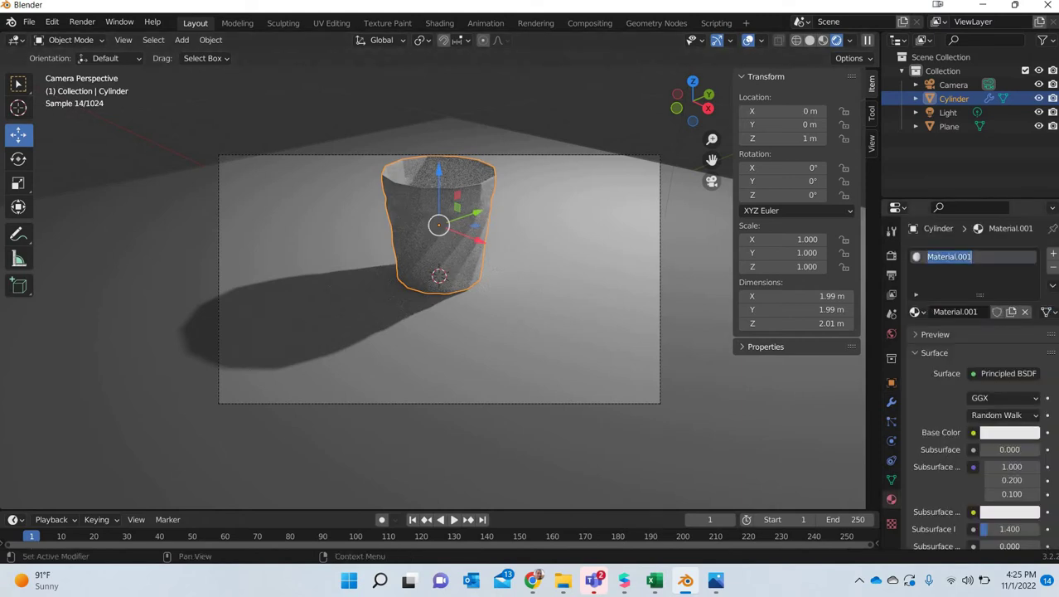
type("GLASS")
key("Return")
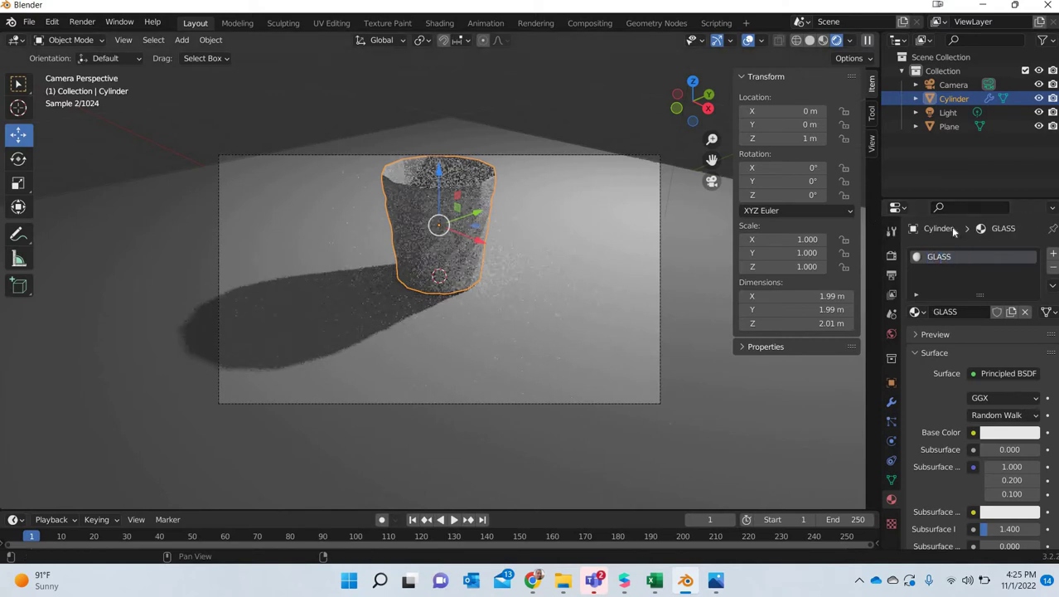
- Set the GLASS material's base color to pure white with a value of 1.000
scroll(1007, 352, "down", 3)
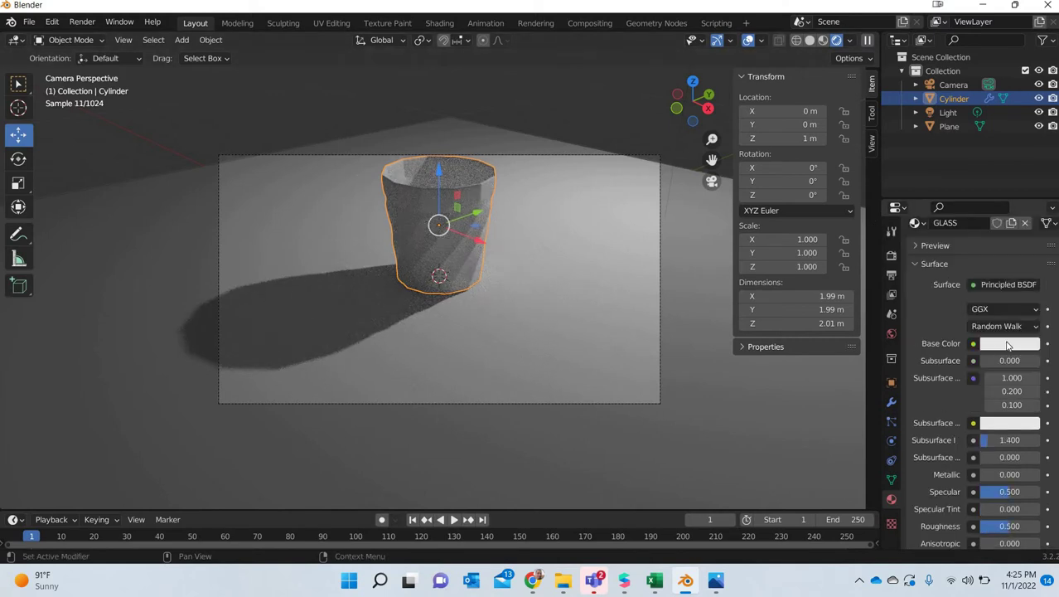
left_click(1009, 343)
left_click(1032, 168)
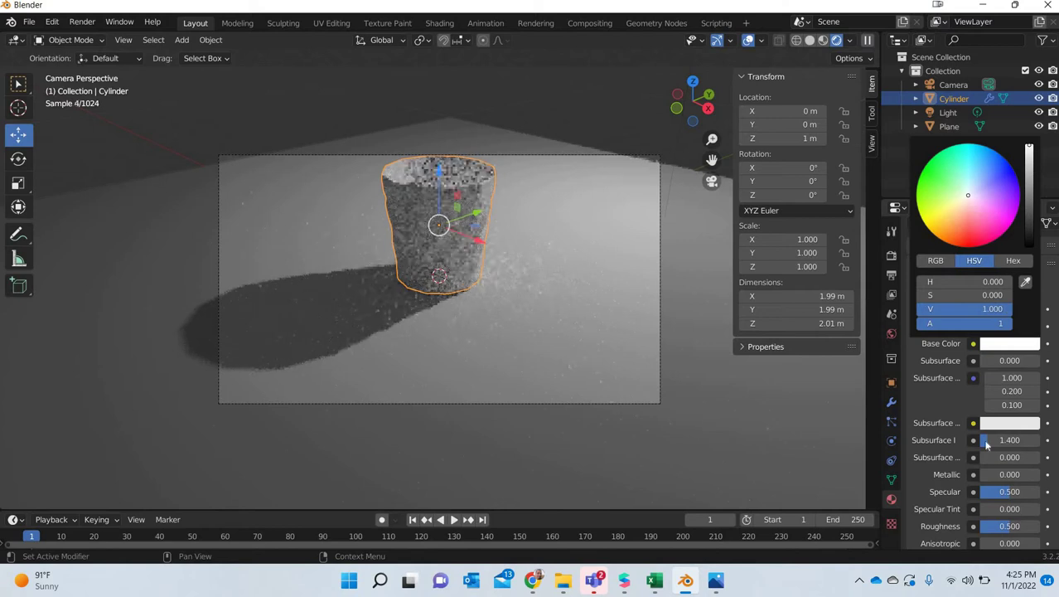
- Set the GLASS material's roughness to 0.01
scroll(986, 458, "down", 2)
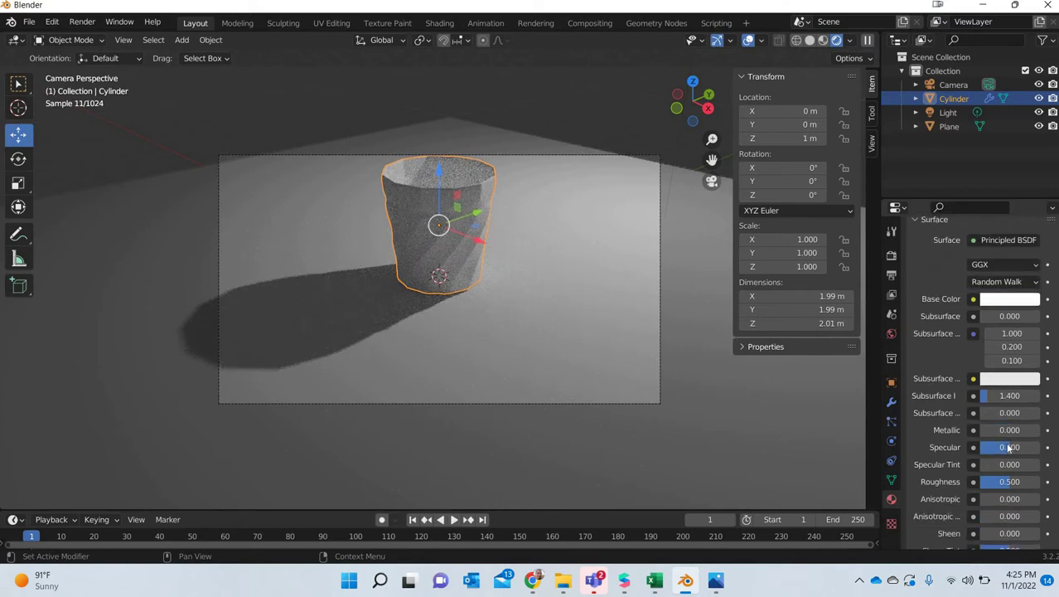
scroll(986, 457, "down", 1)
left_click(992, 439)
type(".01")
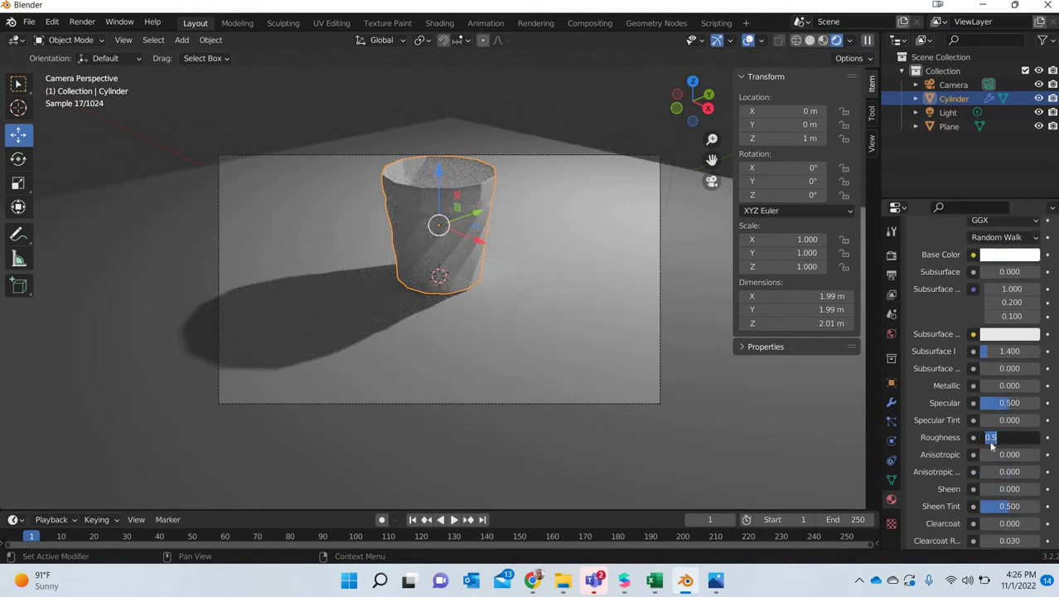
key("Return")
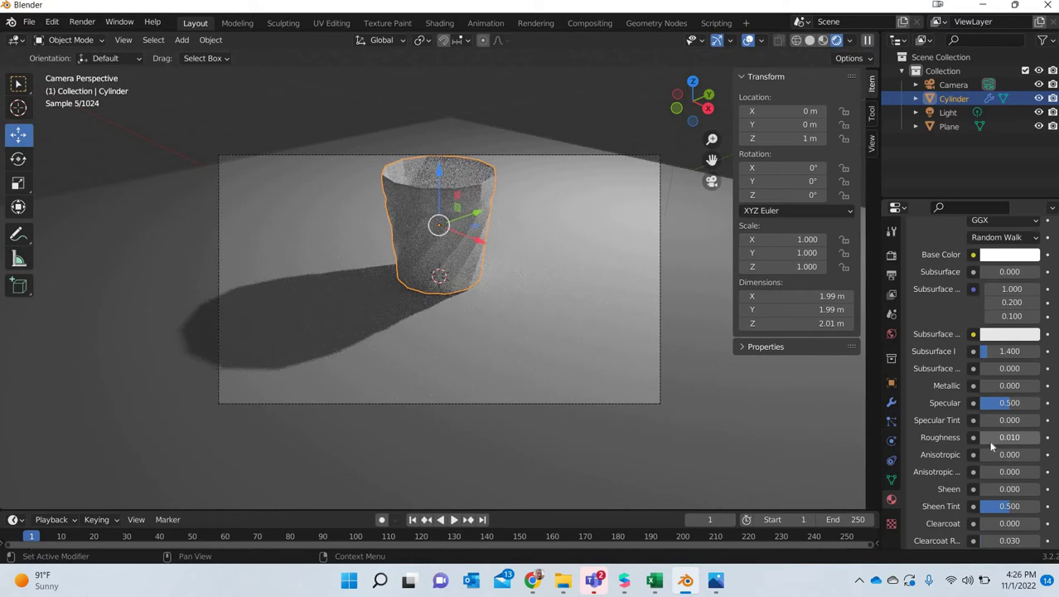
- Set the GLASS material's transmission to 1.000 and its IOR to 1.62
scroll(992, 446, "down", 2)
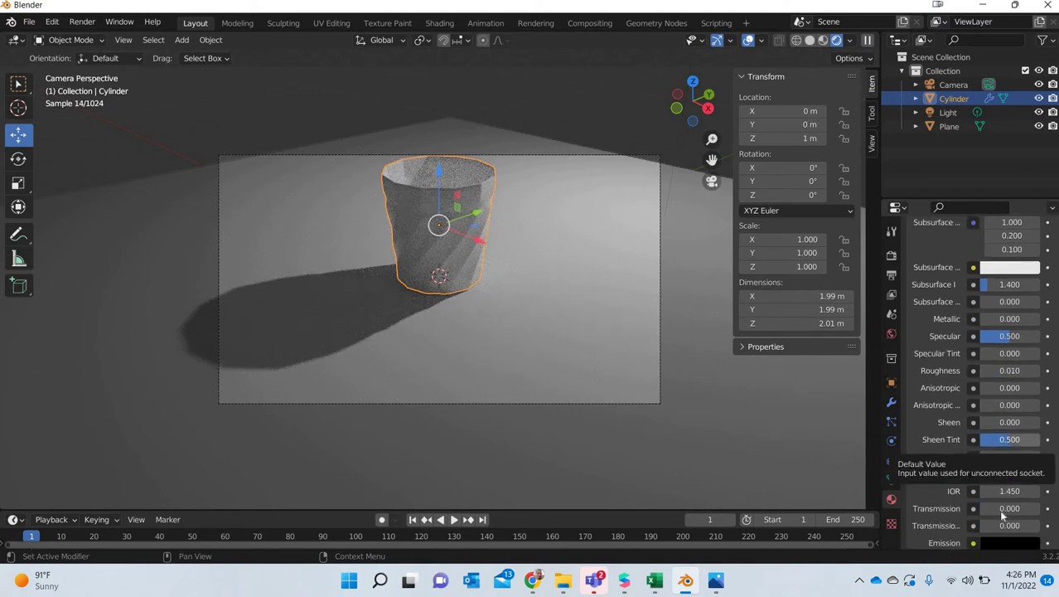
left_click_drag(1003, 509, 1044, 512)
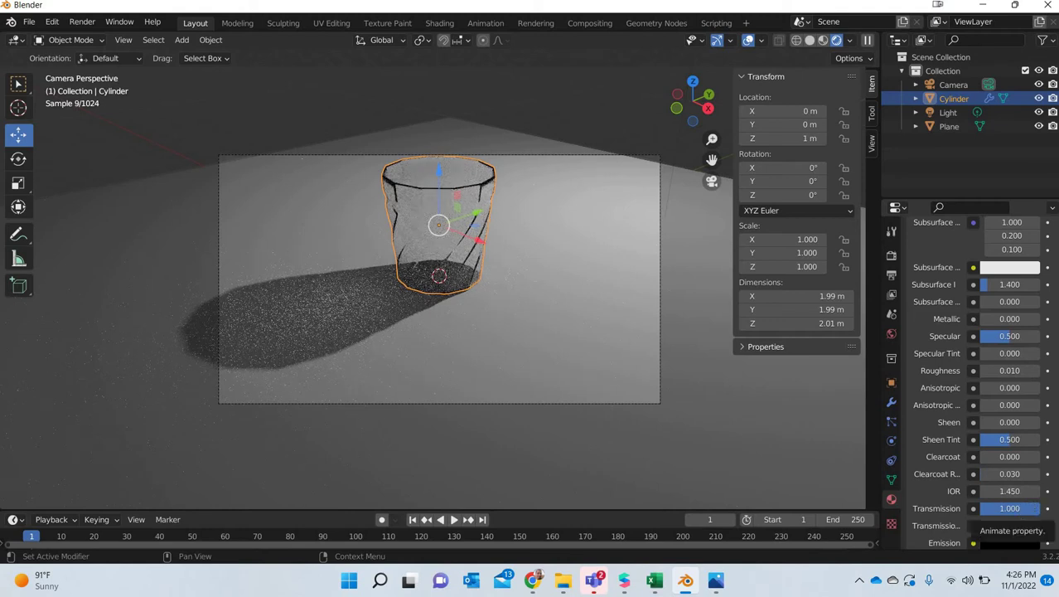
left_click(1017, 492)
type("1")
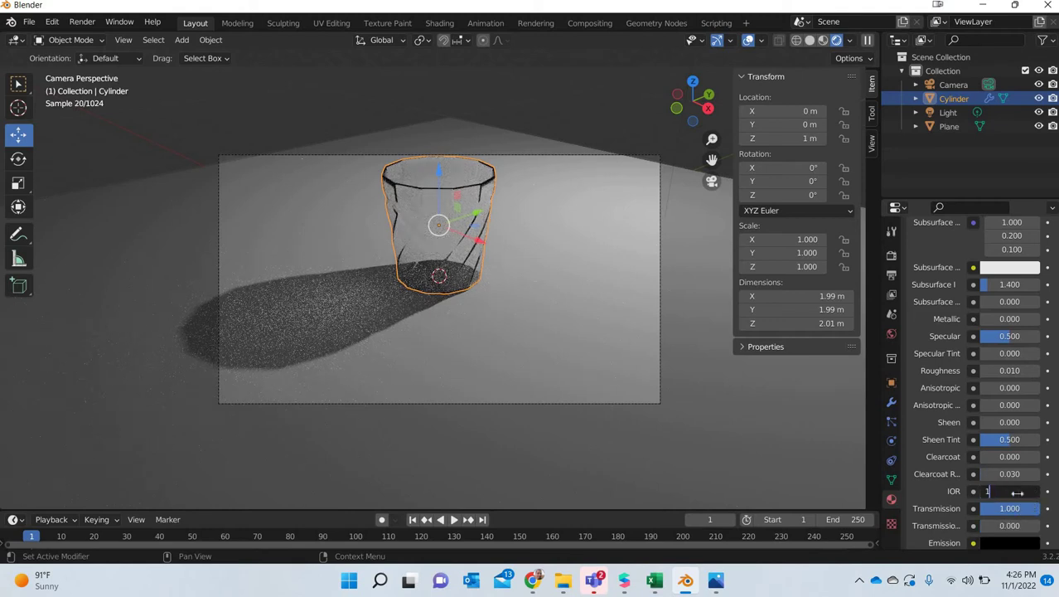
type(".62")
key("Return")
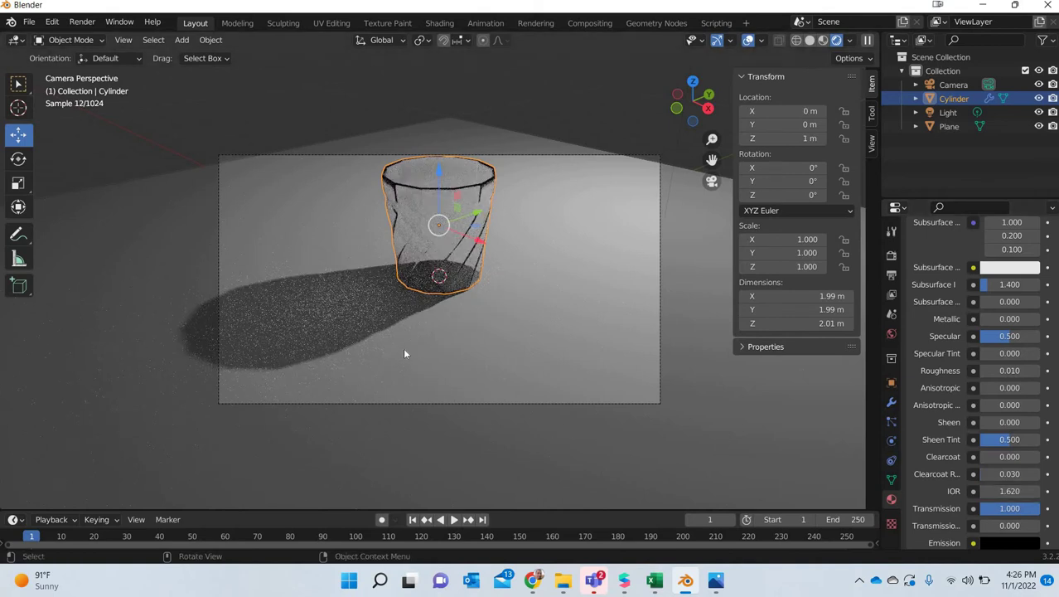
- Set the viewport sampling to a maximum of 64 samples and enable viewport denoising
left_click(891, 258)
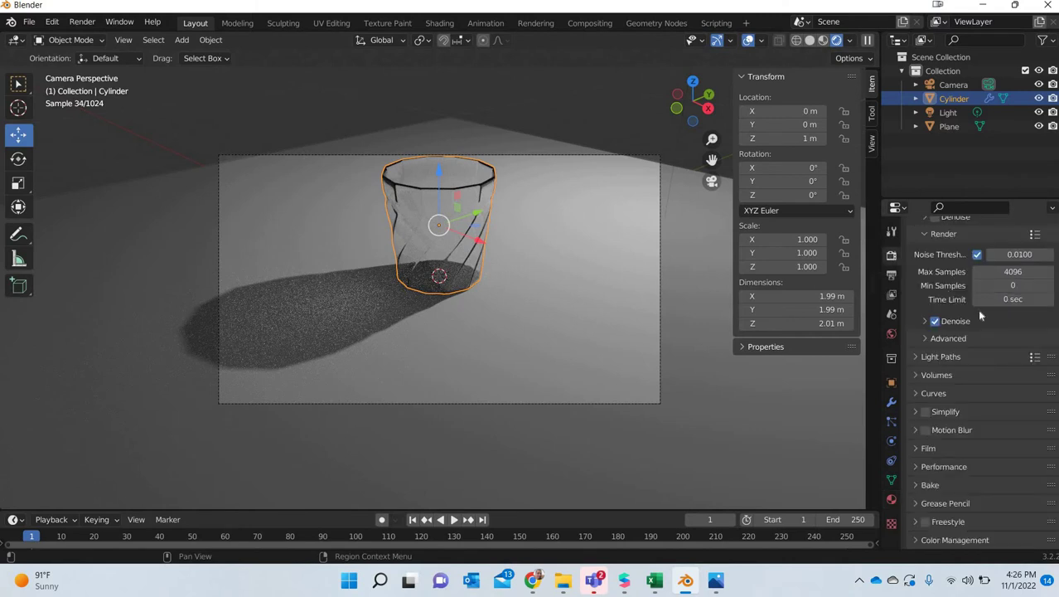
scroll(977, 309, "up", 3)
left_click(1027, 291)
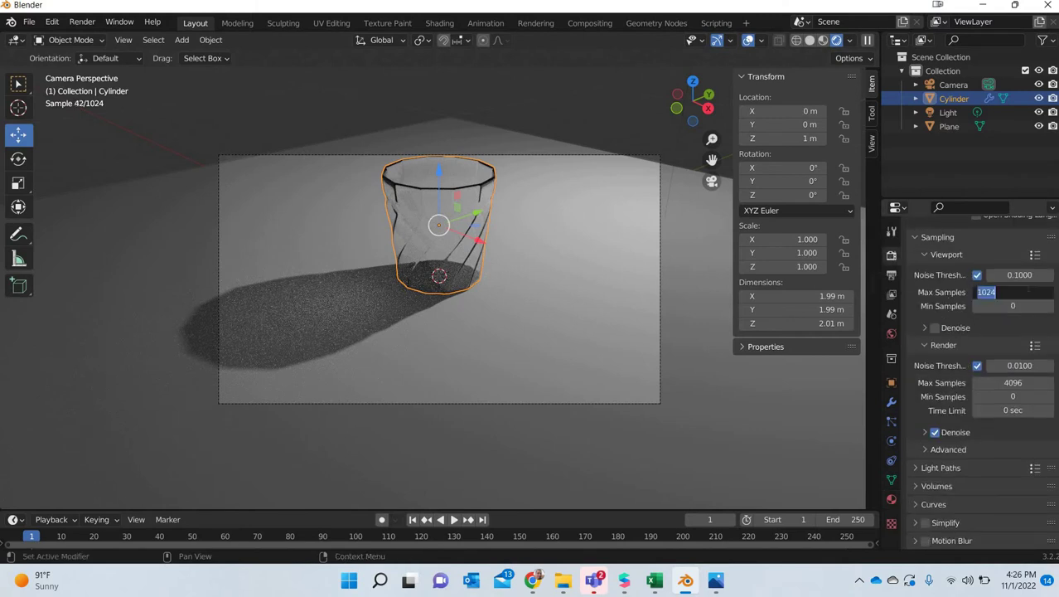
type("64")
key("Return")
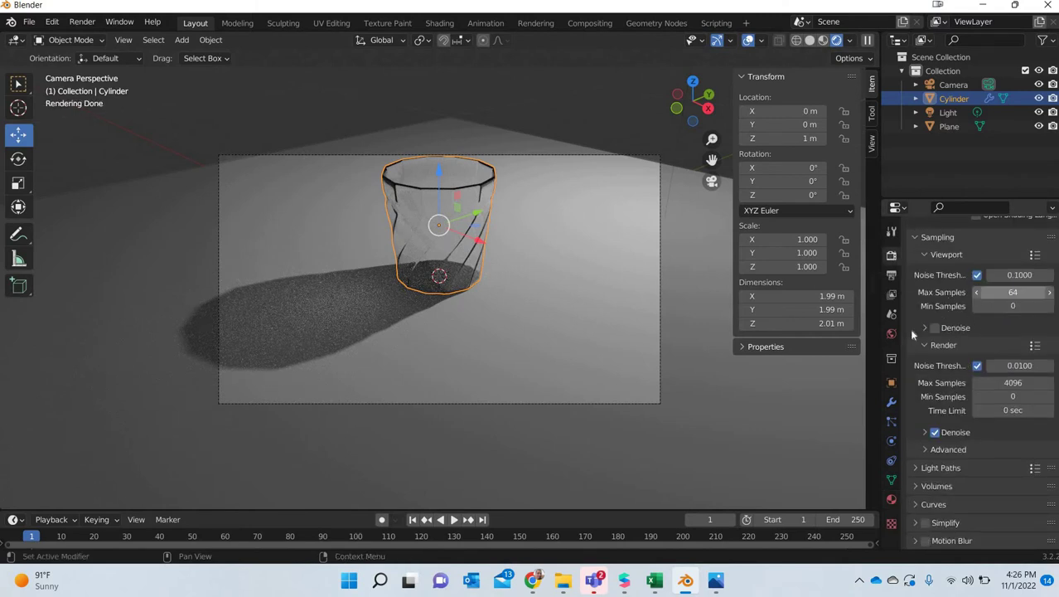
left_click(934, 327)
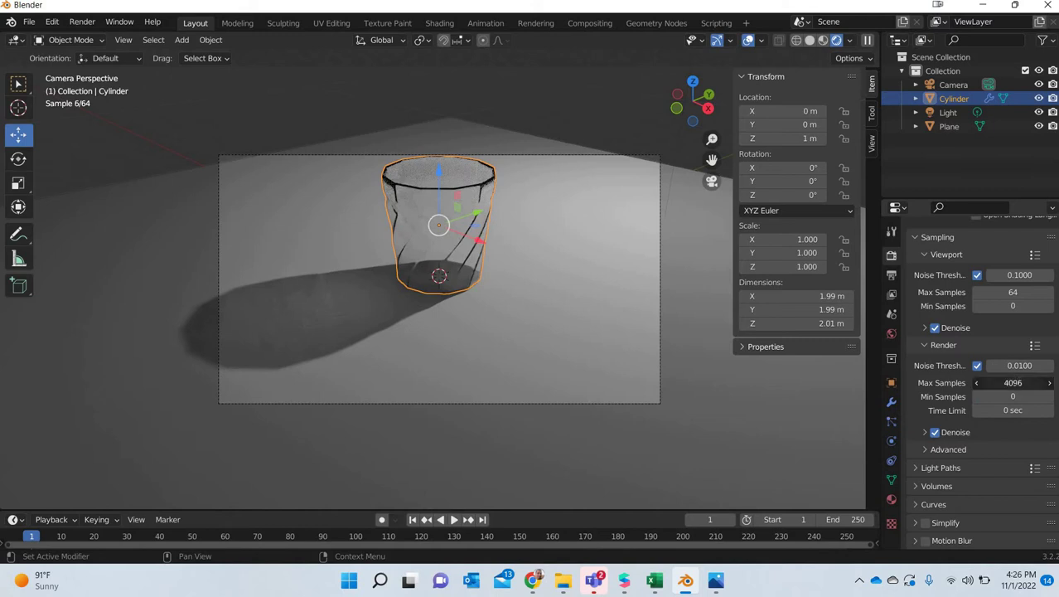
- Set the maximum samples for the final render to 64
left_click(1013, 382)
type("64")
key("Return")
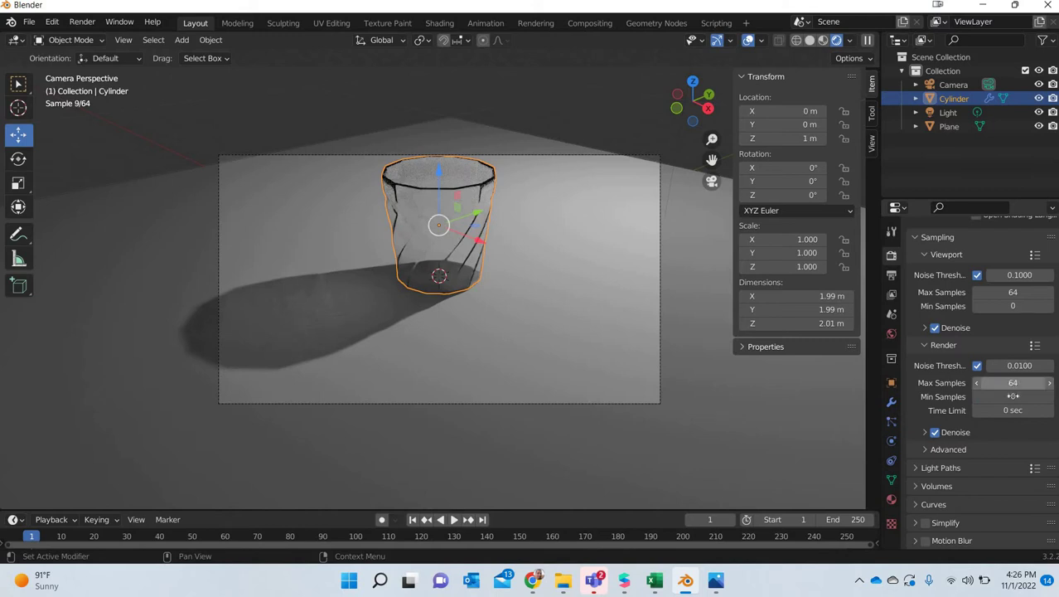
left_click(1013, 396)
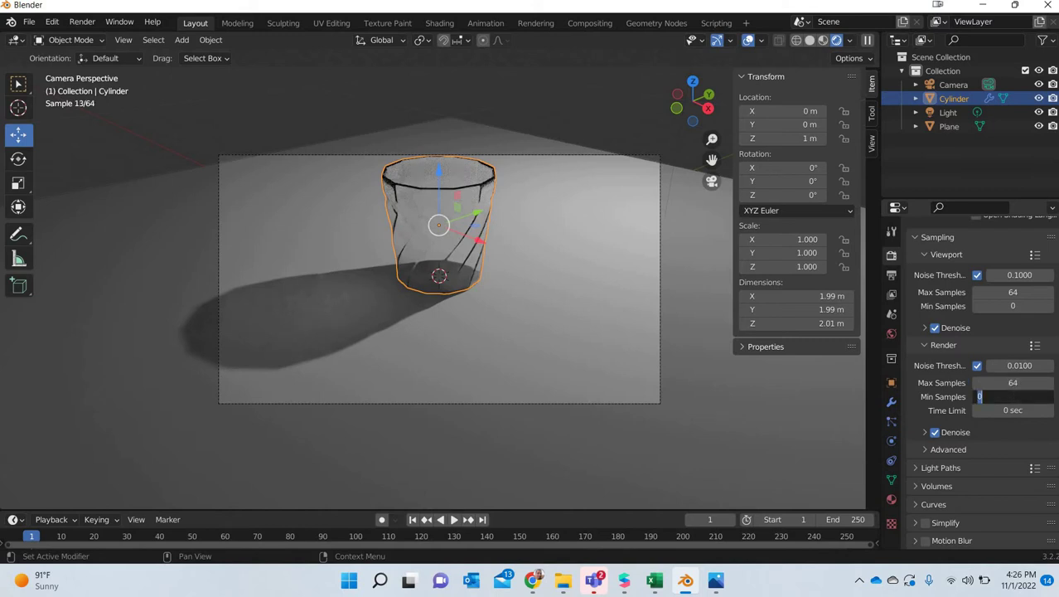
key("Return")
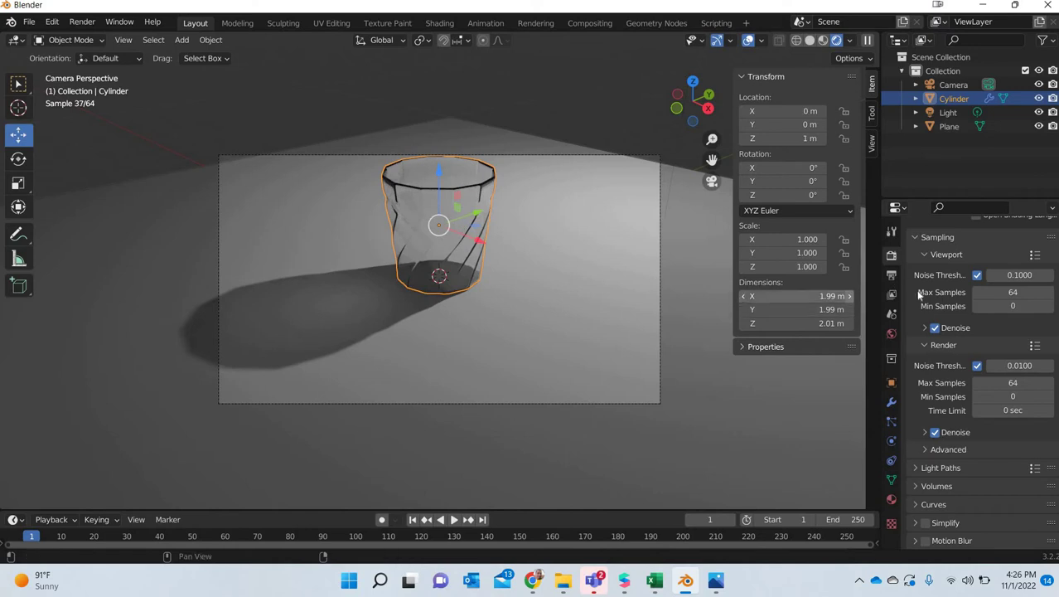
- Assign an Environment Texture to the world background color
left_click(891, 334)
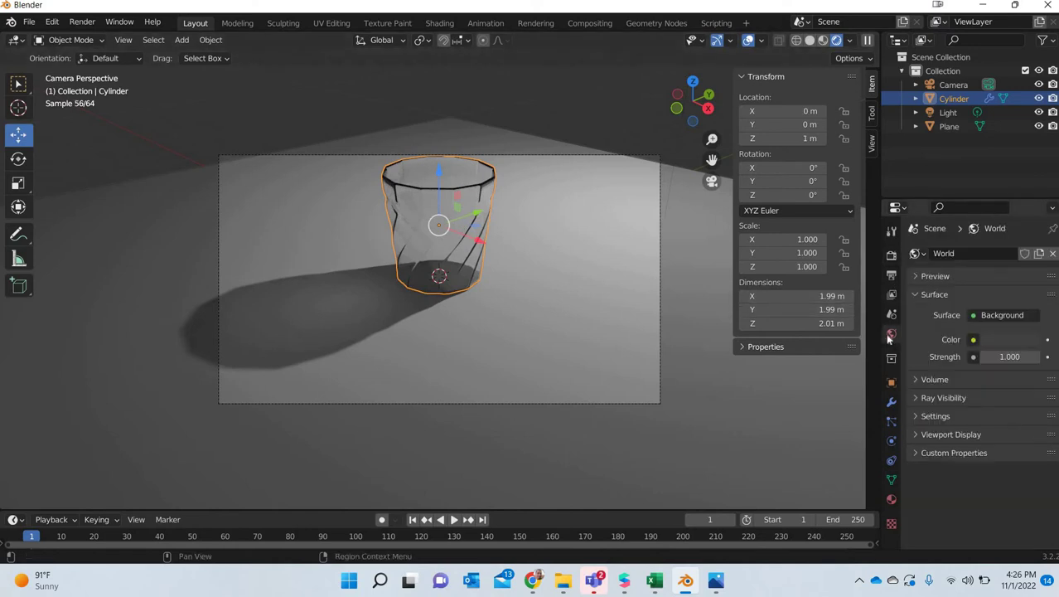
left_click(975, 342)
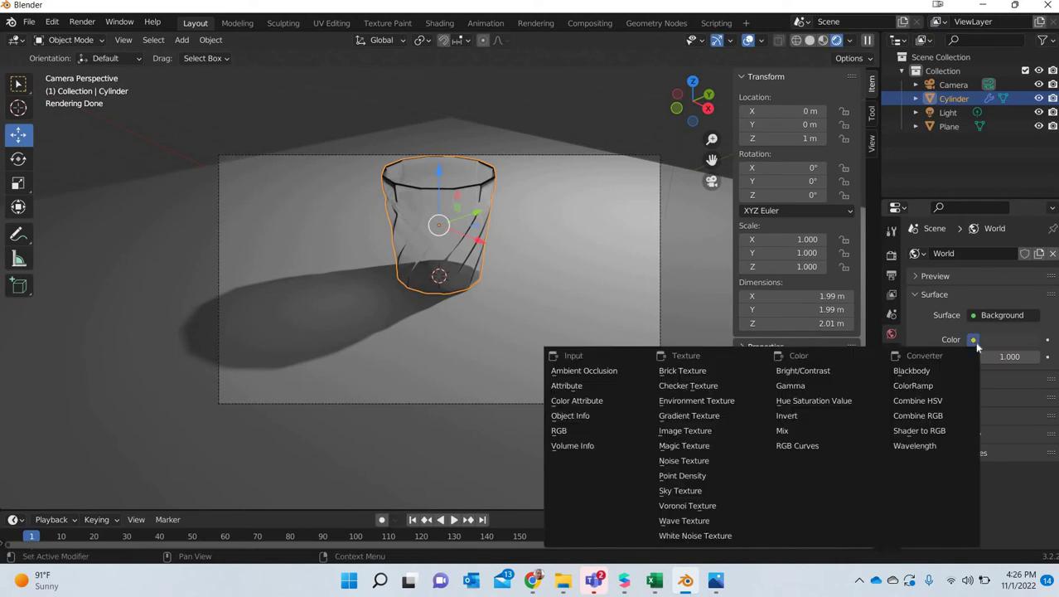
left_click(704, 402)
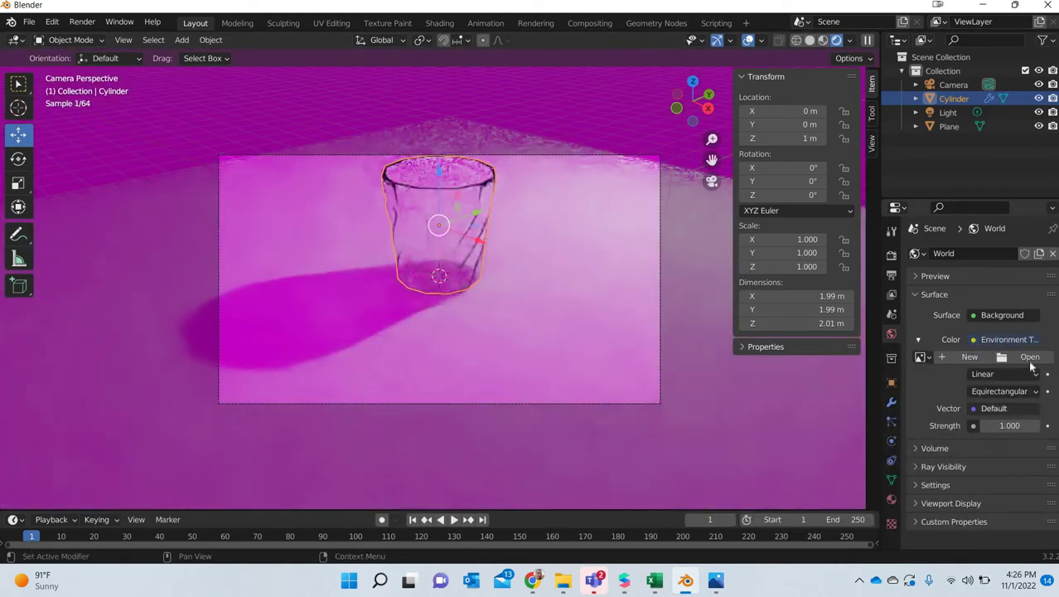
- Load ballroom_2k.hdr from the D:\3D Assets\HDRI folder as the world environment image
left_click(1030, 358)
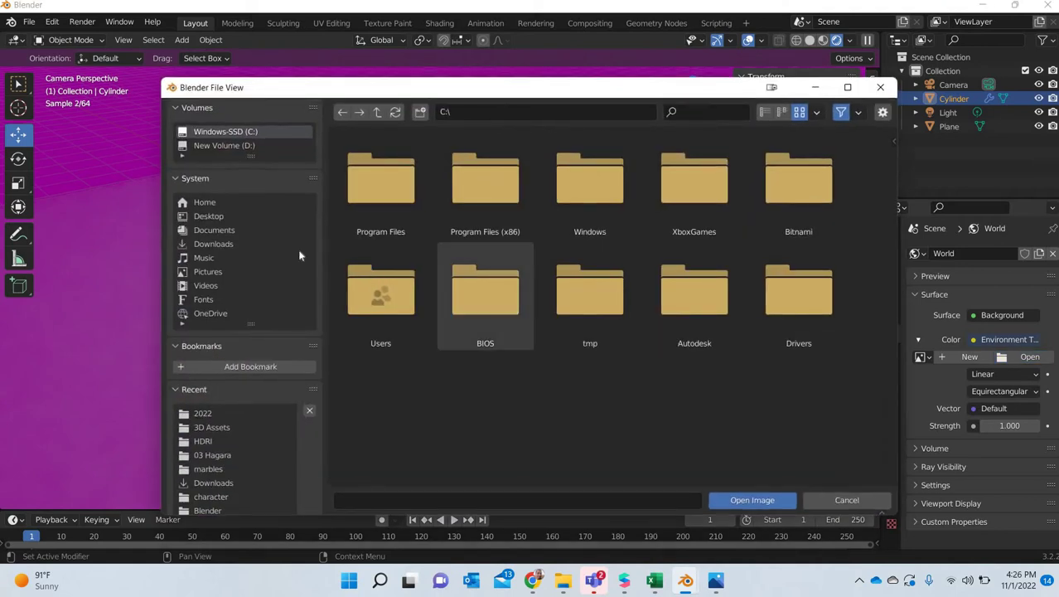
left_click(207, 217)
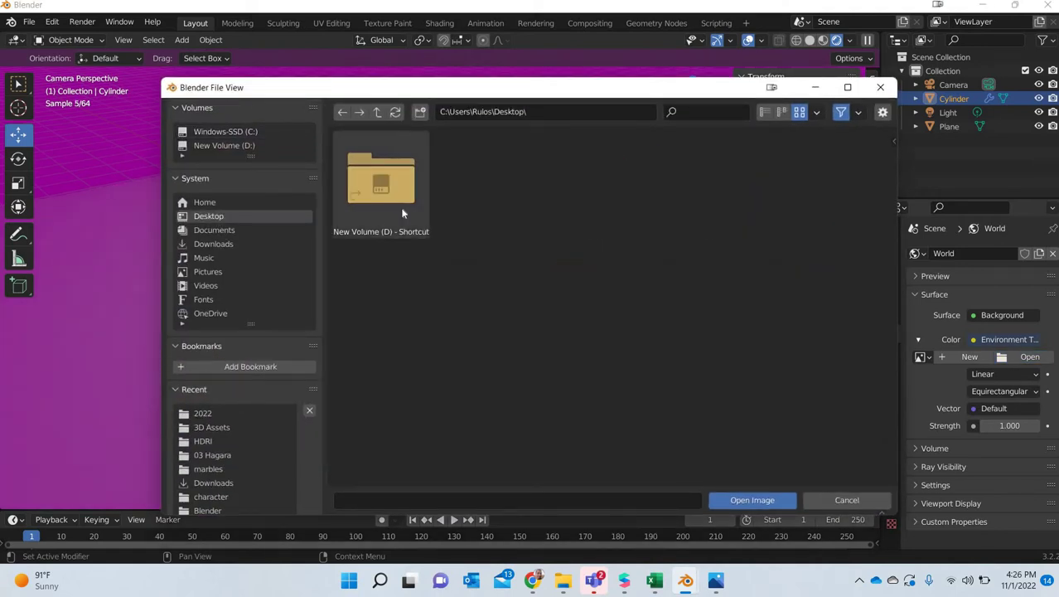
double_click(395, 197)
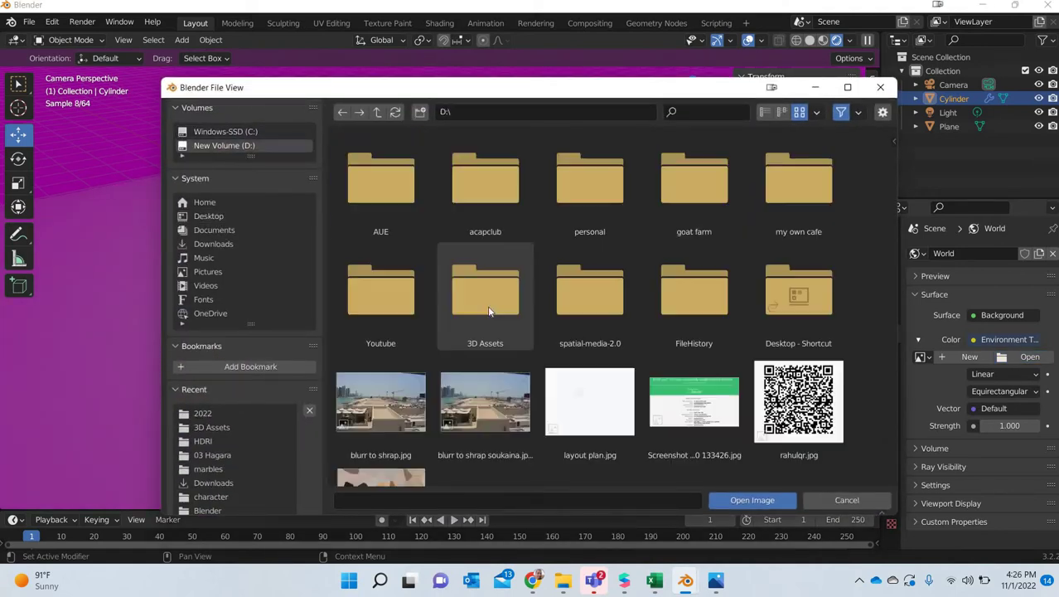
double_click(474, 318)
double_click(401, 191)
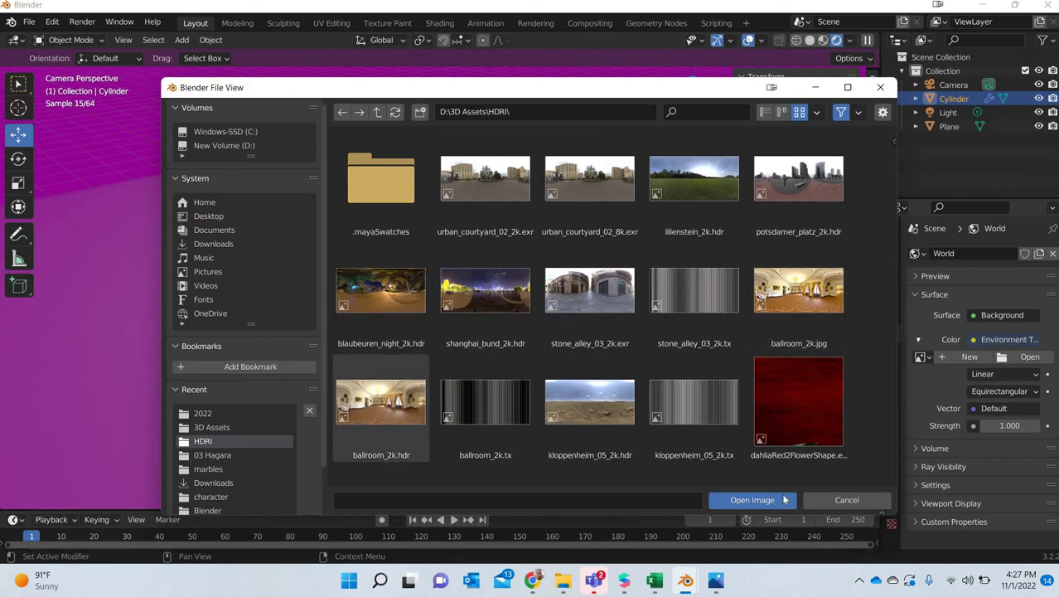
left_click(349, 417)
left_click(751, 500)
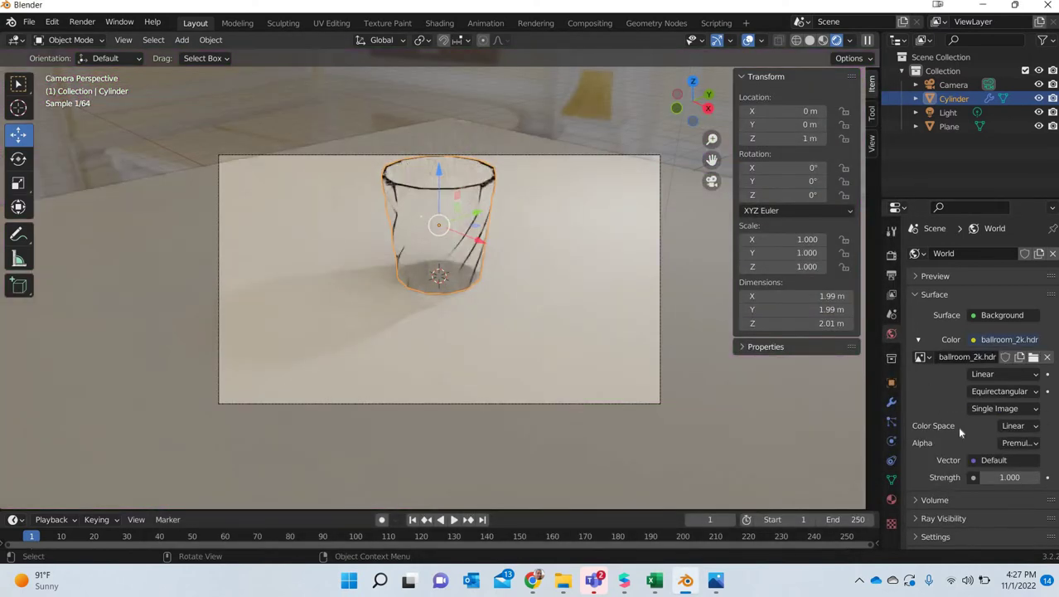
- Set the world background strength to 0.25
double_click(1007, 477)
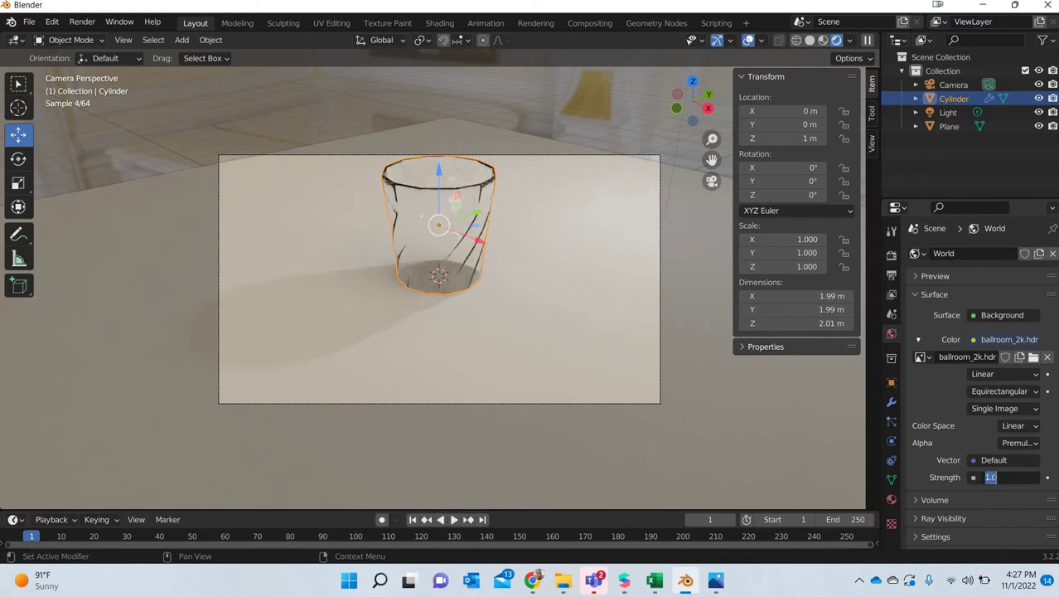
type("0.25")
key("Return")
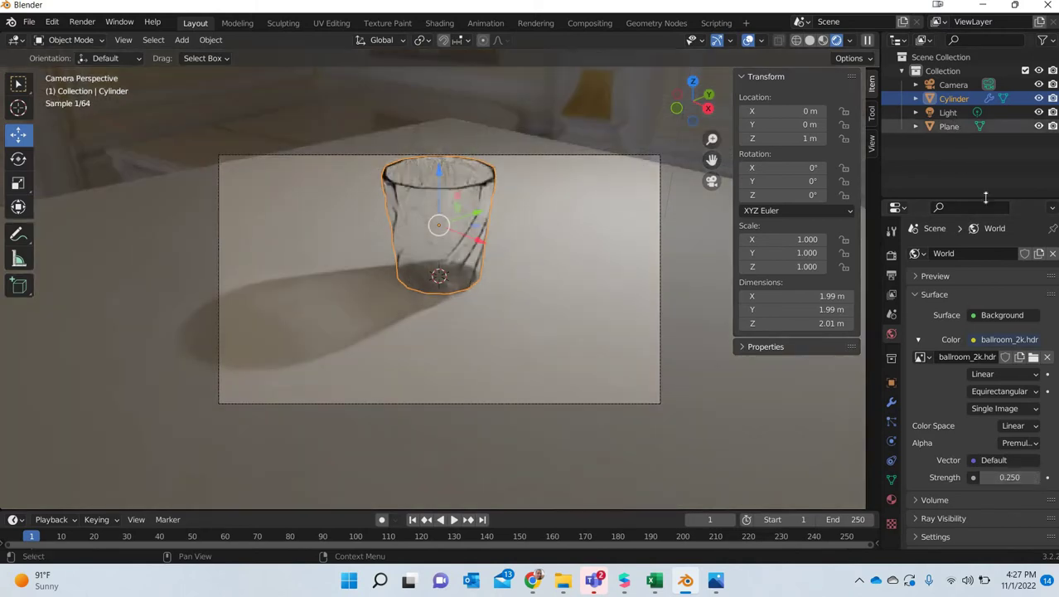
- Set the point light's power to 2000 W
left_click(947, 111)
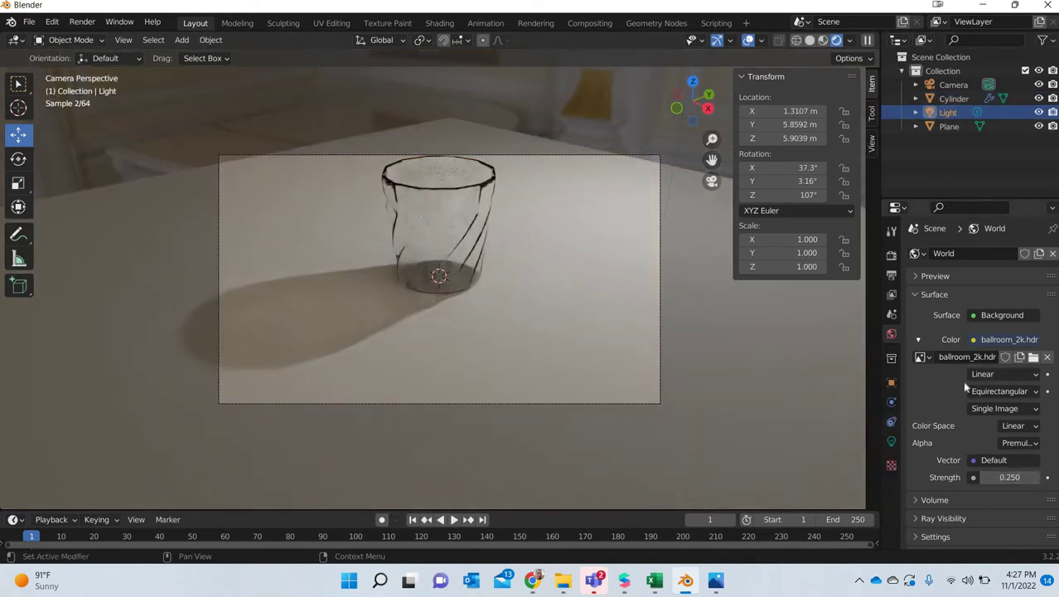
left_click(891, 441)
left_click(1003, 347)
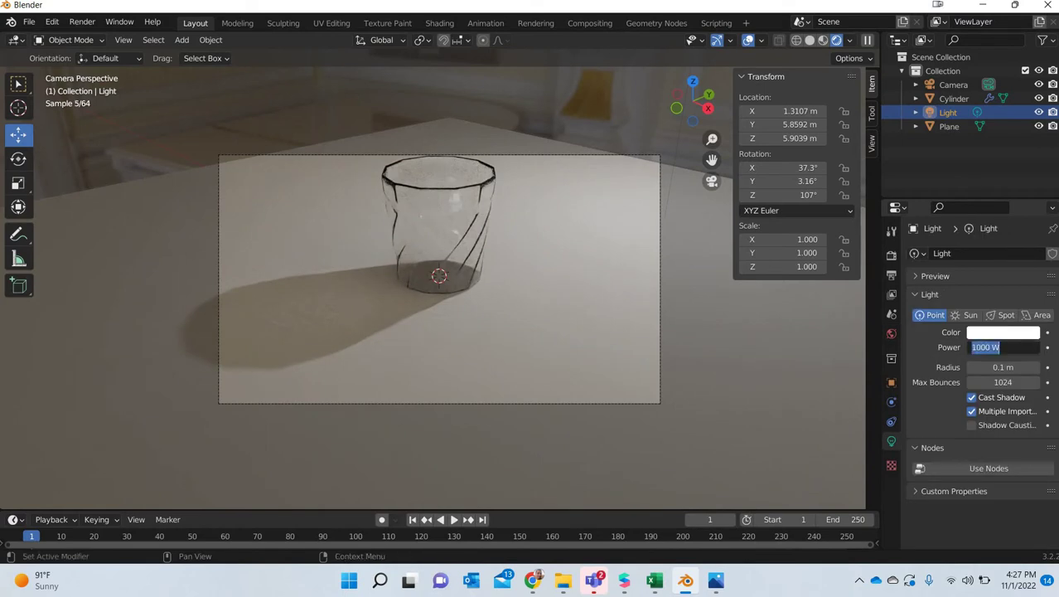
type("2000")
key("Return")
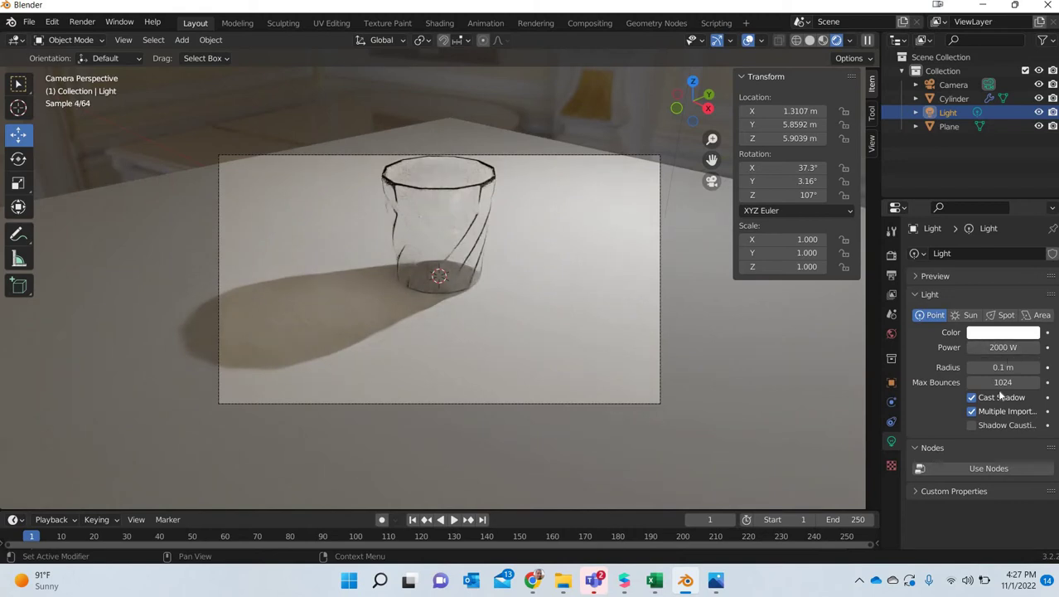
- Set the point light's power to 1500 W and its radius to 0.01 m
left_click(999, 347)
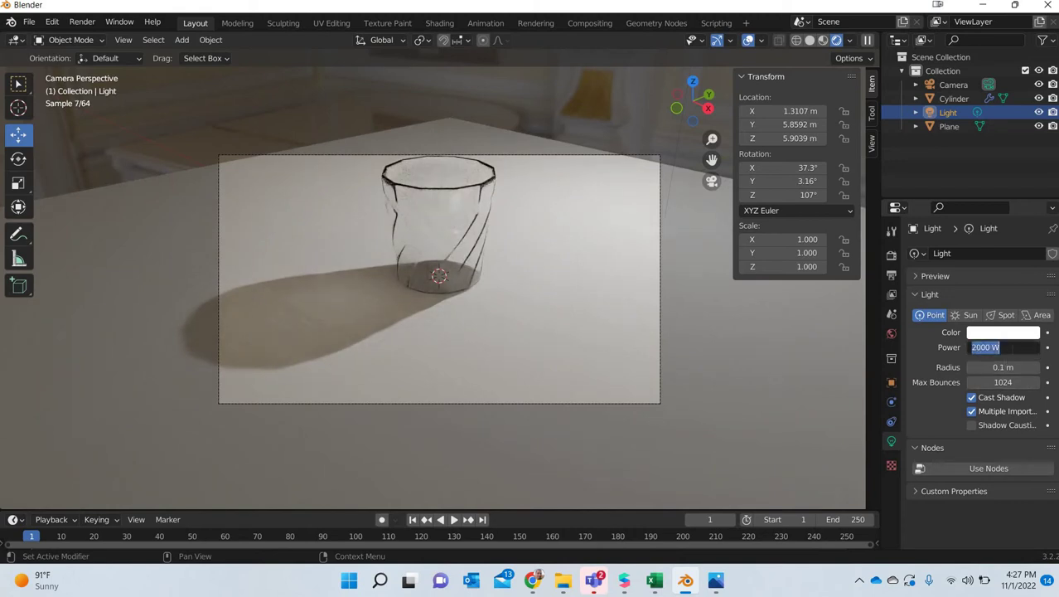
type("1500")
key("Return")
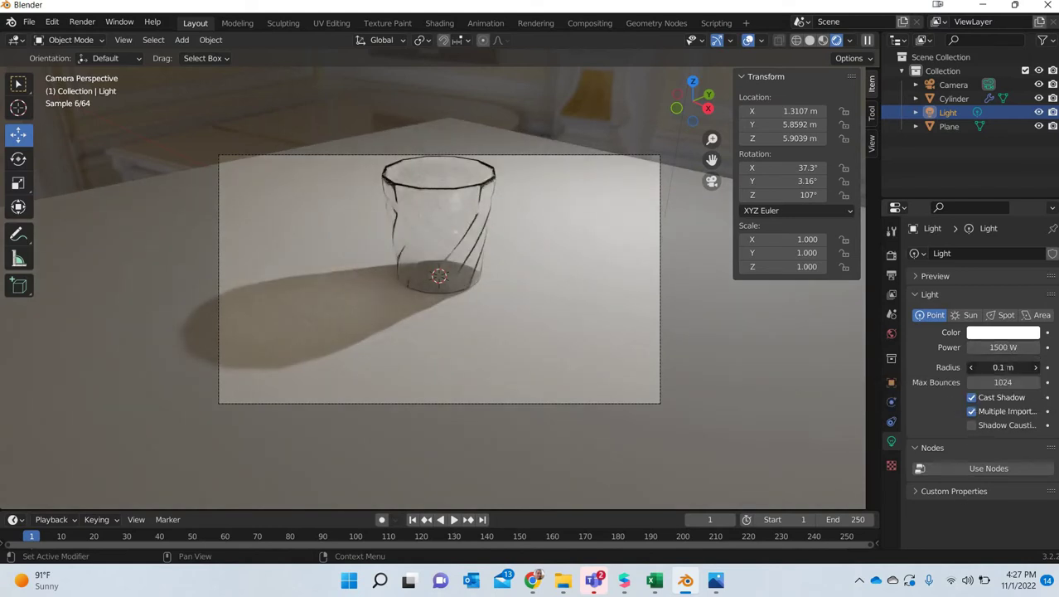
left_click(1005, 367)
type(".01")
key("Return")
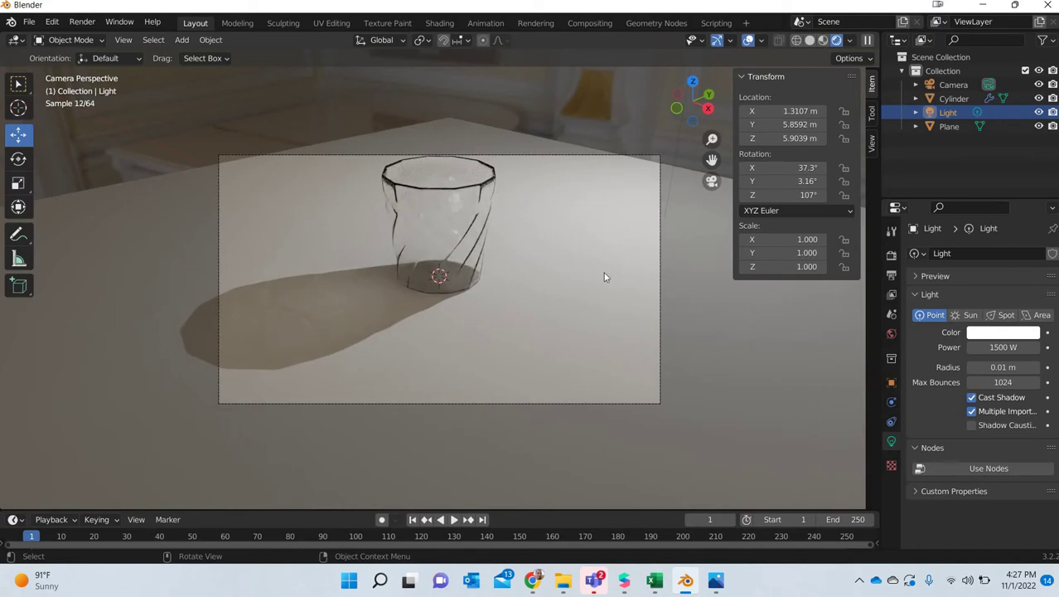
- Create a new material on the ground plane and assign an Image Texture to its base color
left_click(820, 439)
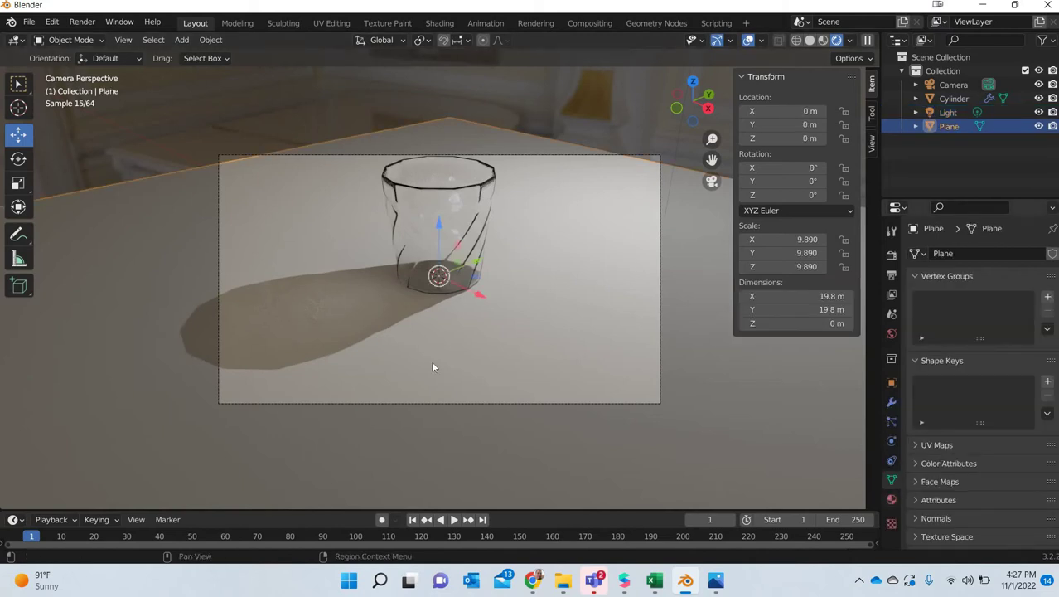
left_click(891, 500)
left_click(985, 312)
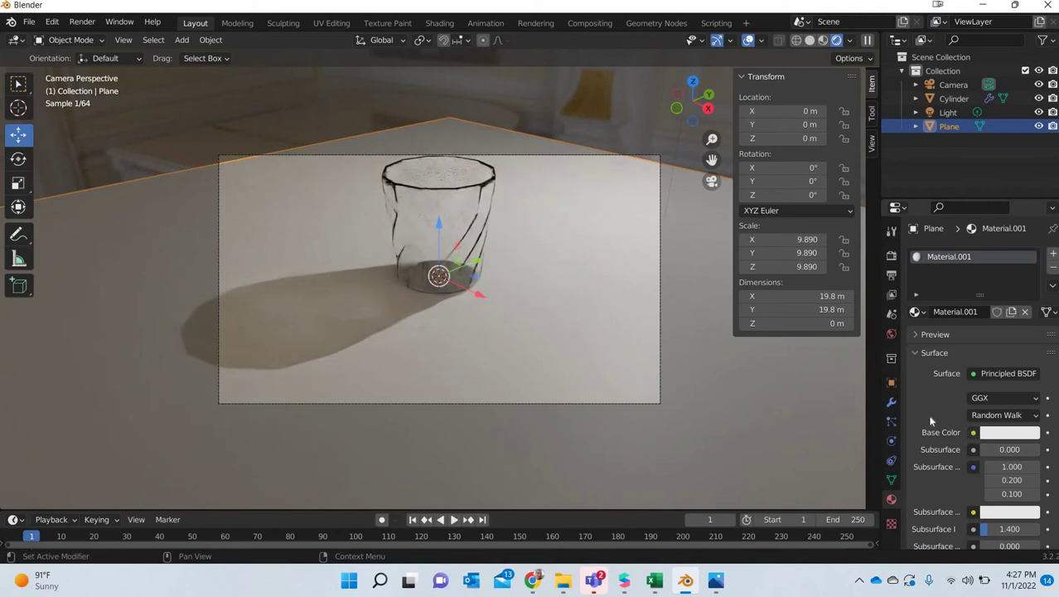
left_click(973, 432)
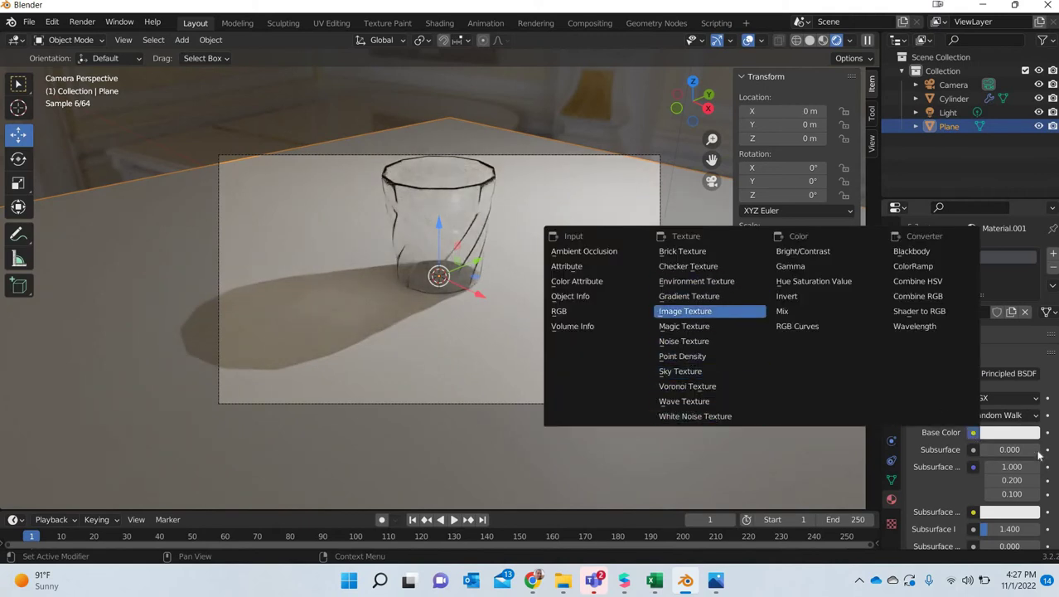
left_click(686, 311)
- Load the light natural wood image from the D:\3D Assets folder as the plane's base color texture
left_click(1026, 449)
left_click(208, 215)
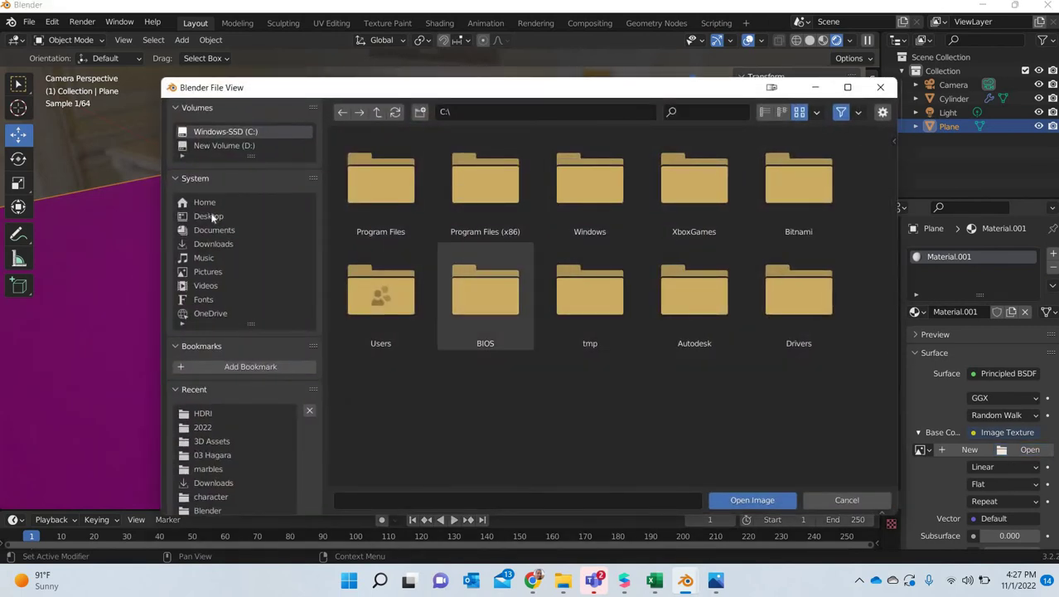
double_click(395, 191)
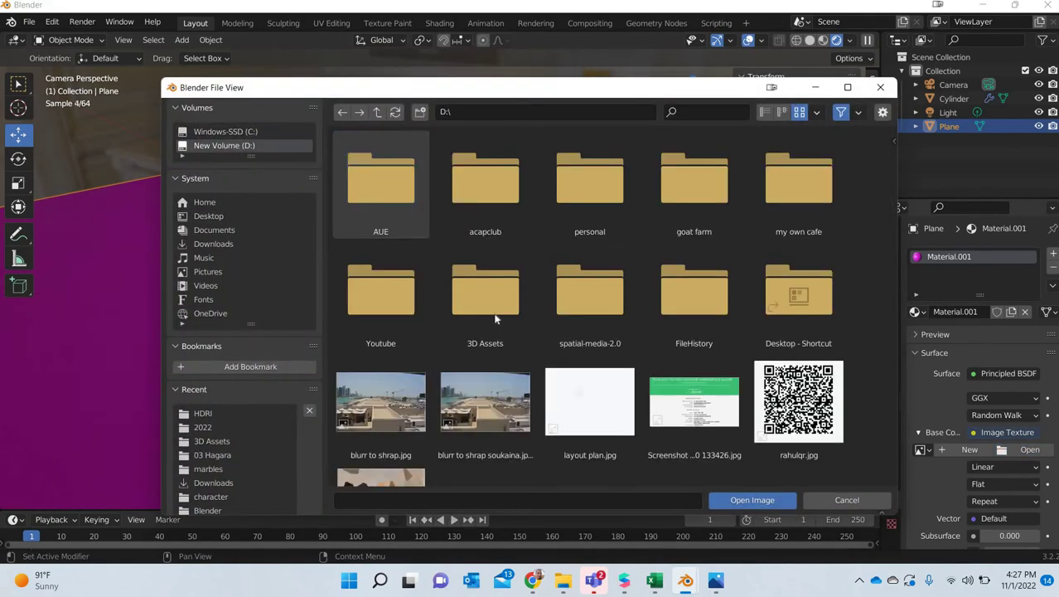
key("Return")
scroll(663, 353, "down", 10)
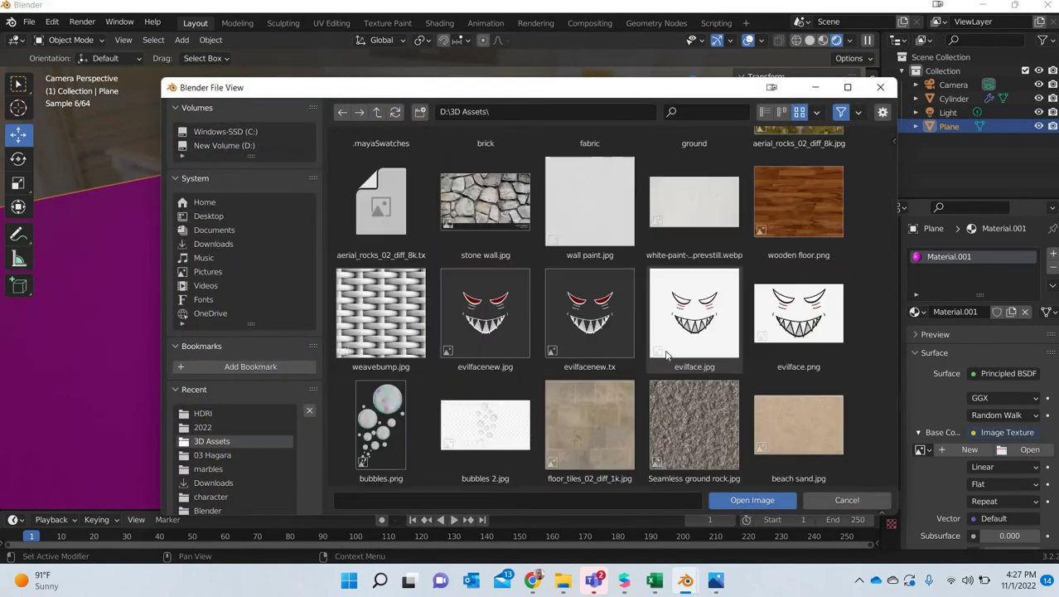
scroll(671, 357, "down", 5)
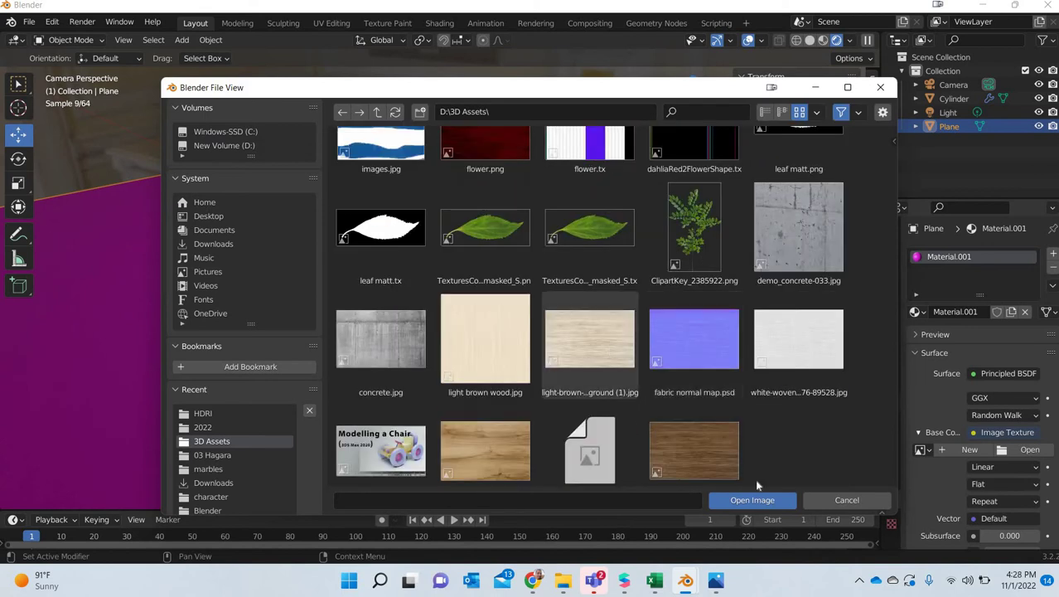
left_click(590, 340)
left_click(748, 500)
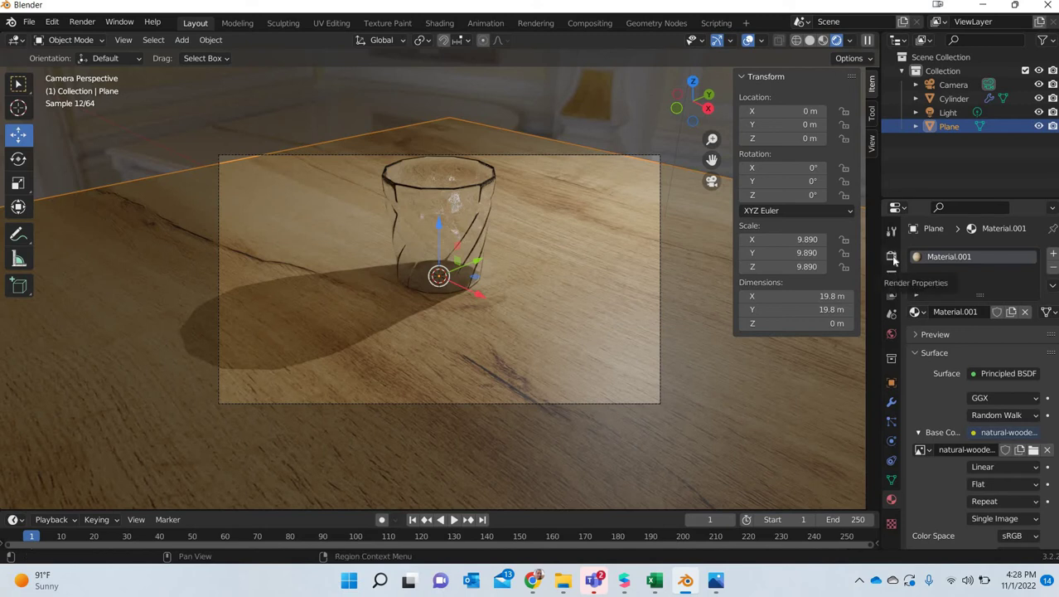
- Examine the world's surface settings, ray visibility and volume options
left_click(892, 335)
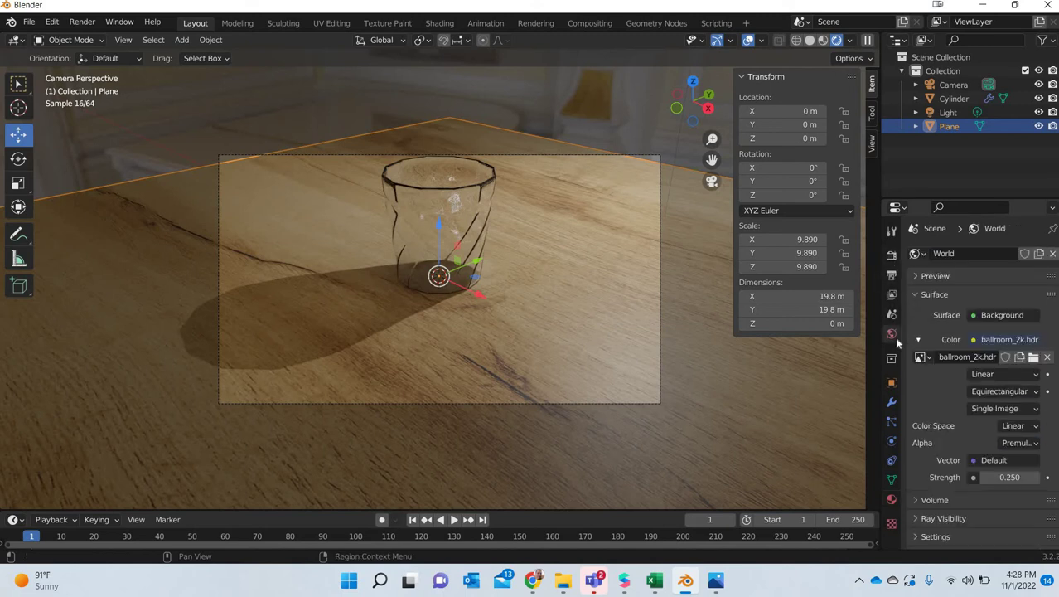
scroll(978, 421, "down", 2)
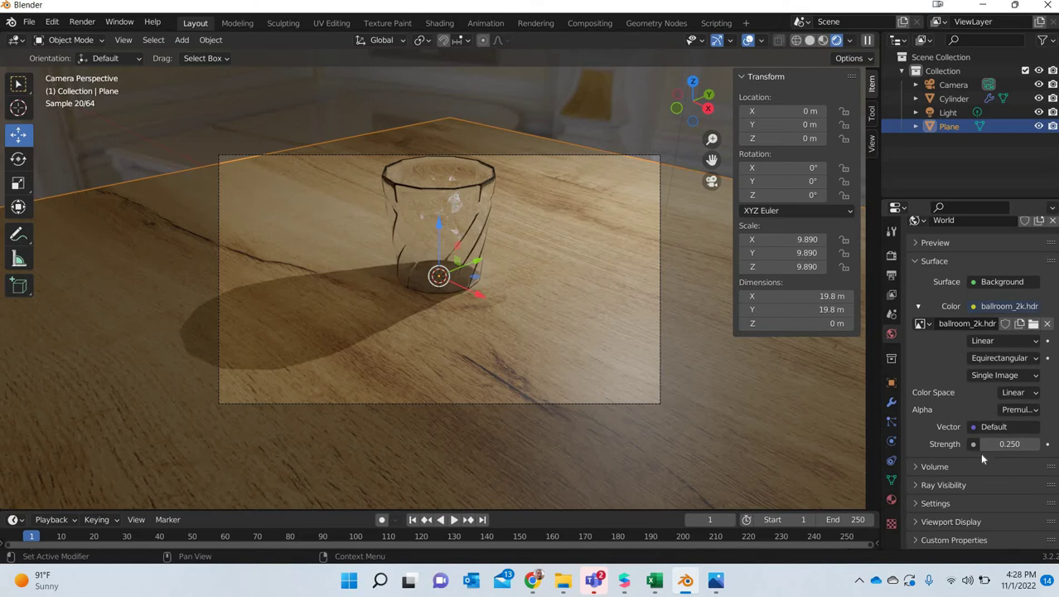
left_click(936, 503)
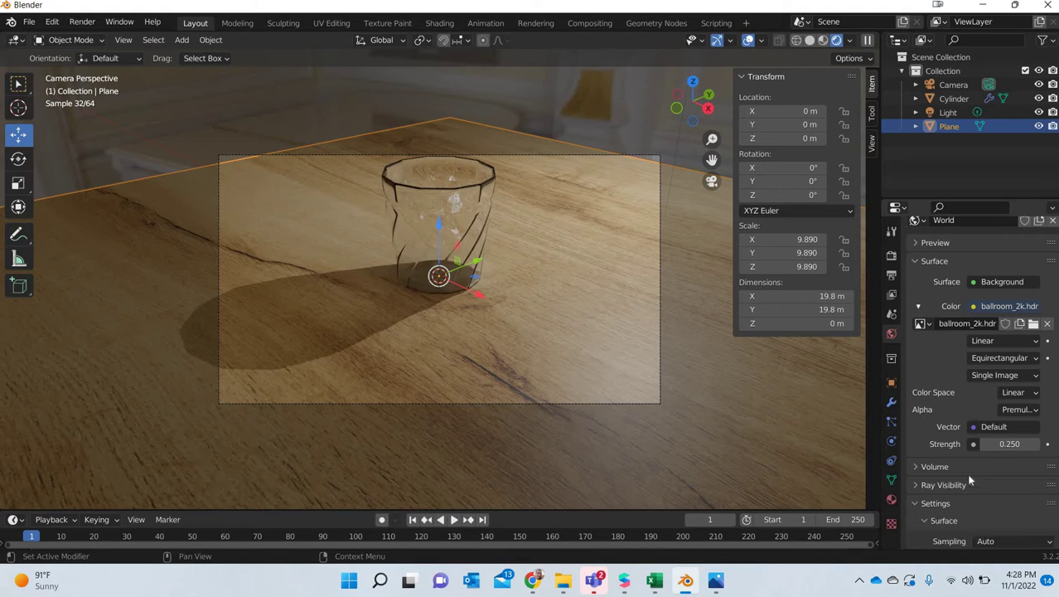
scroll(970, 478, "down", 5)
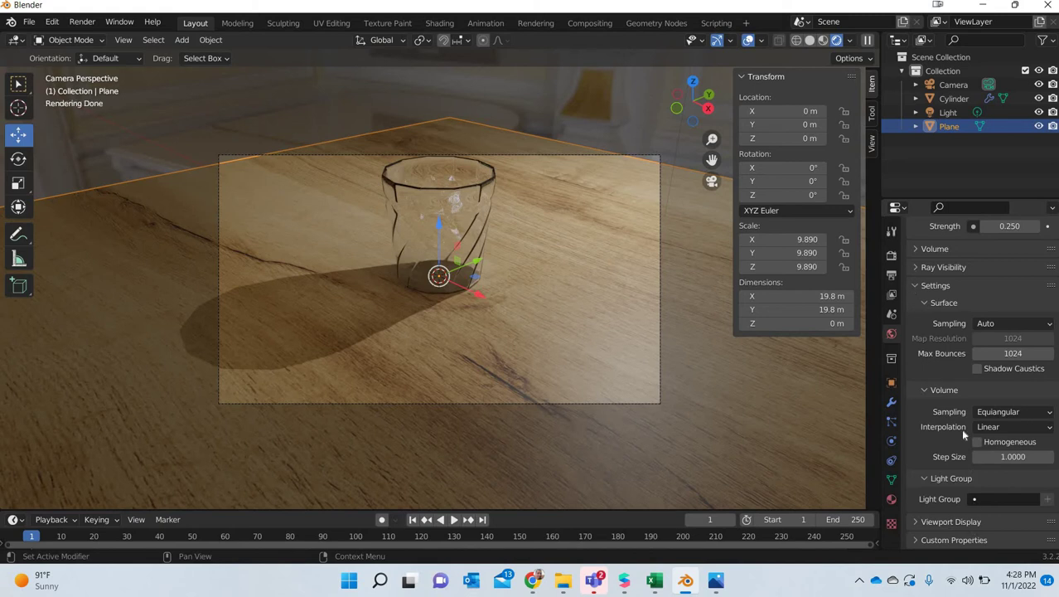
scroll(940, 384, "up", 3)
left_click(938, 379)
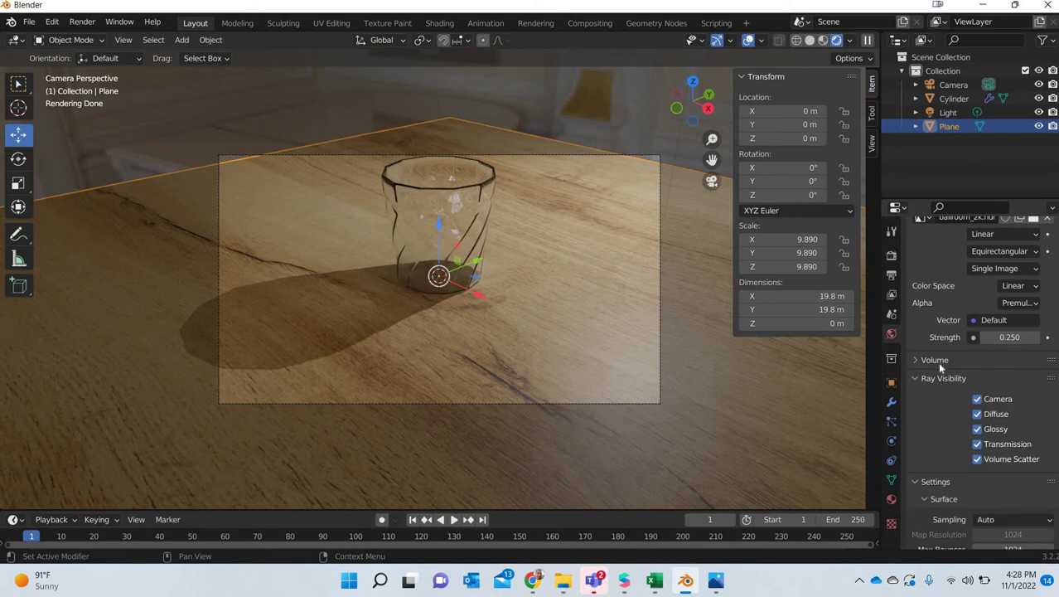
left_click(935, 360)
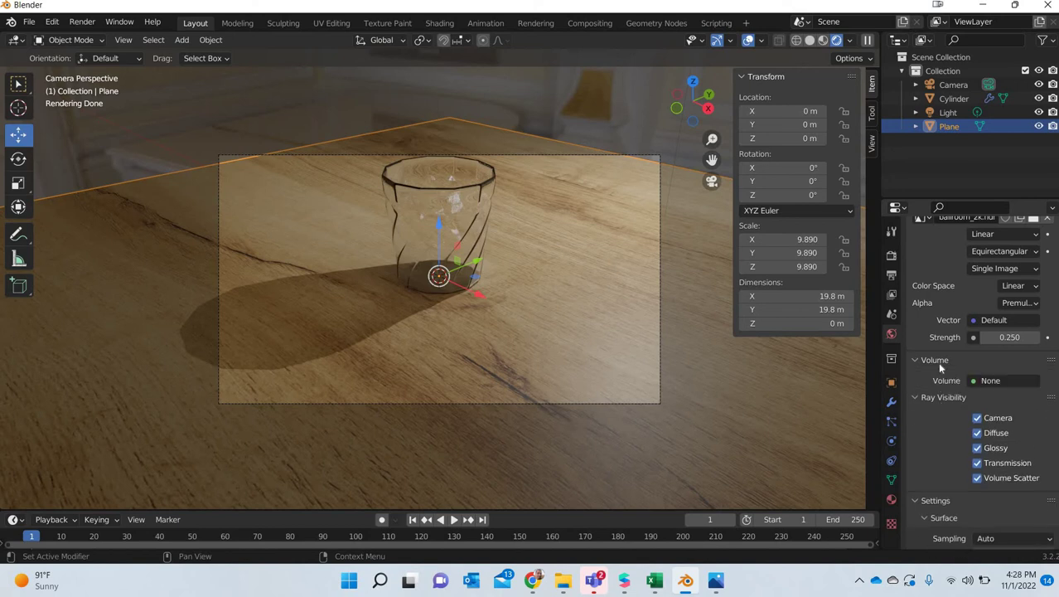
scroll(891, 257, "up", 3)
- Set Filter Glossy to 0 in the caustics options of the render's light paths
left_click(890, 257)
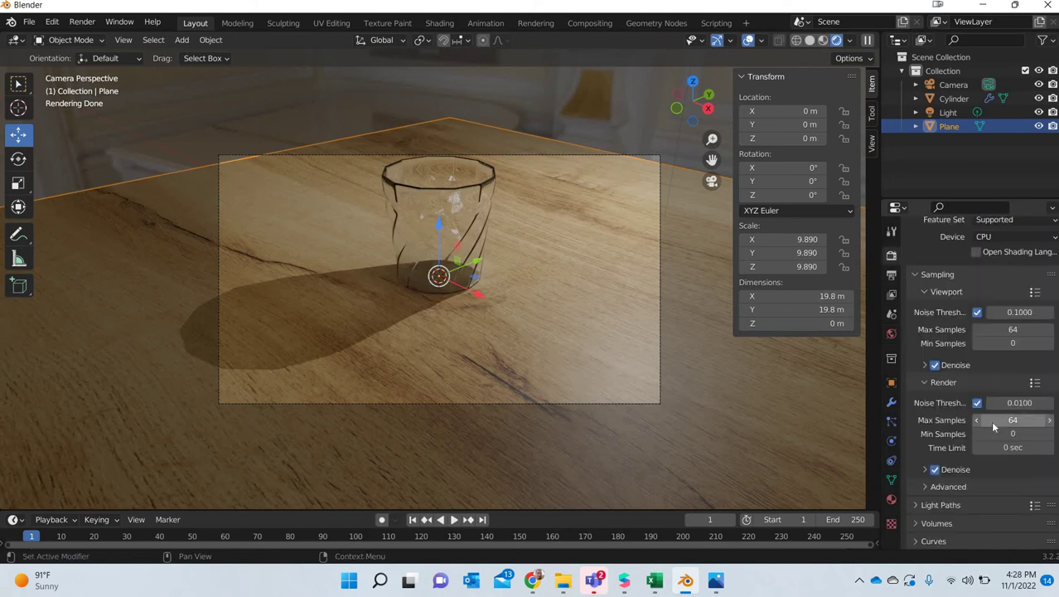
scroll(990, 420, "down", 5)
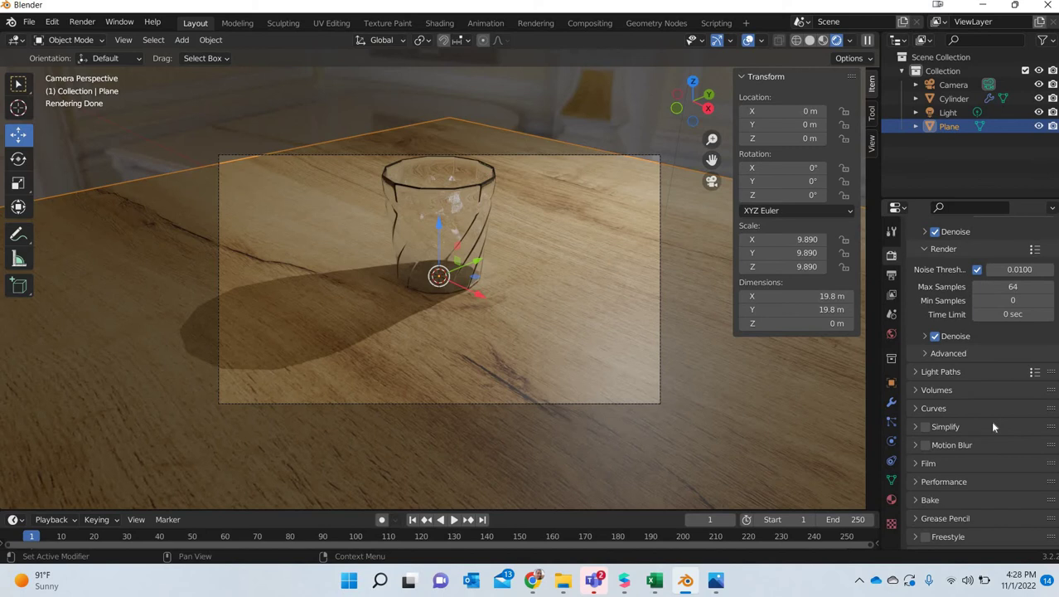
scroll(993, 426, "down", 1)
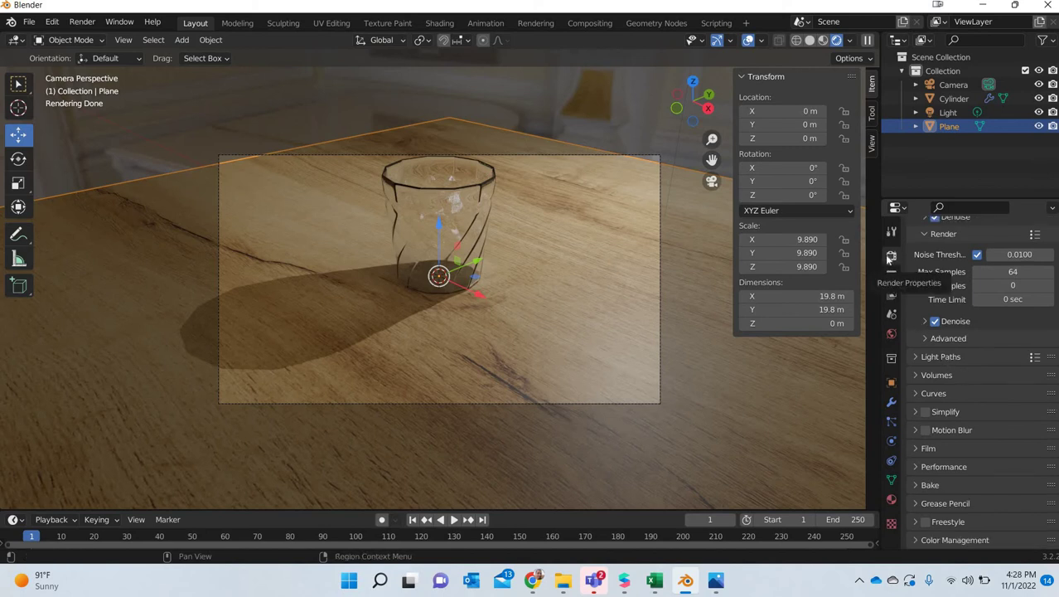
left_click(944, 358)
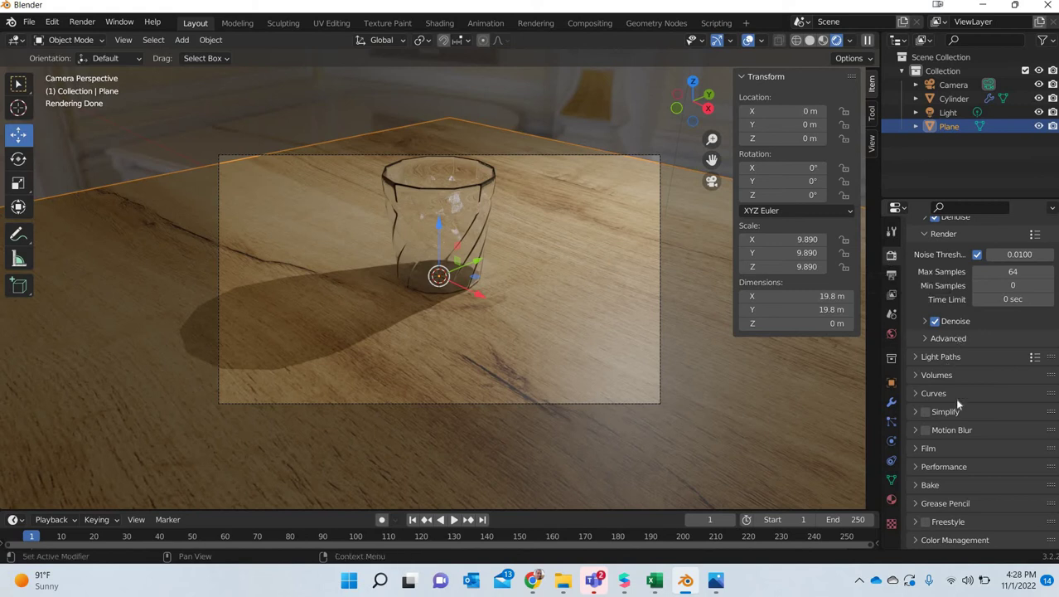
scroll(985, 454, "down", 4)
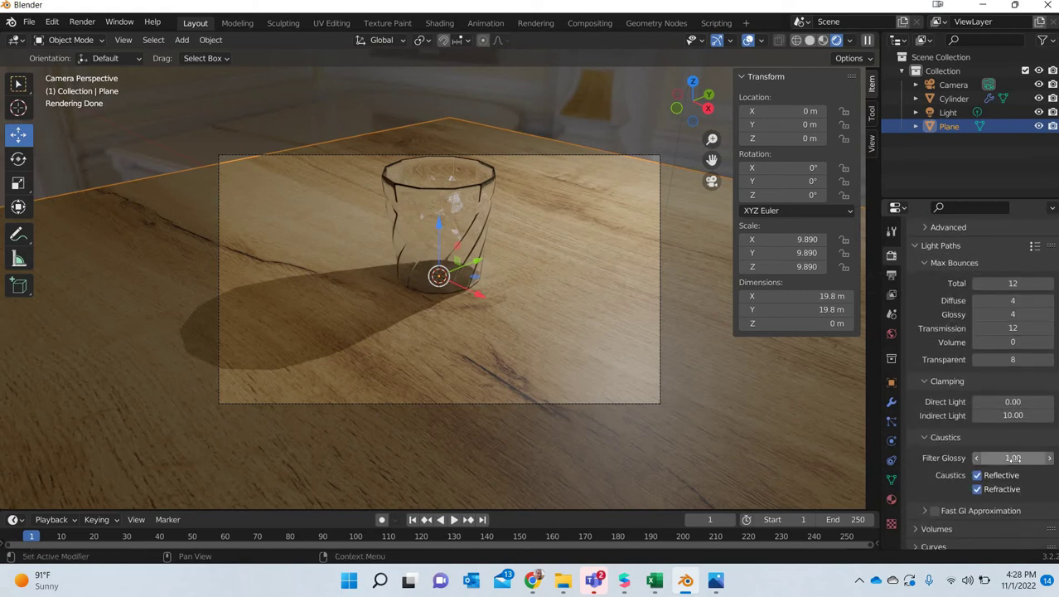
left_click(1012, 459)
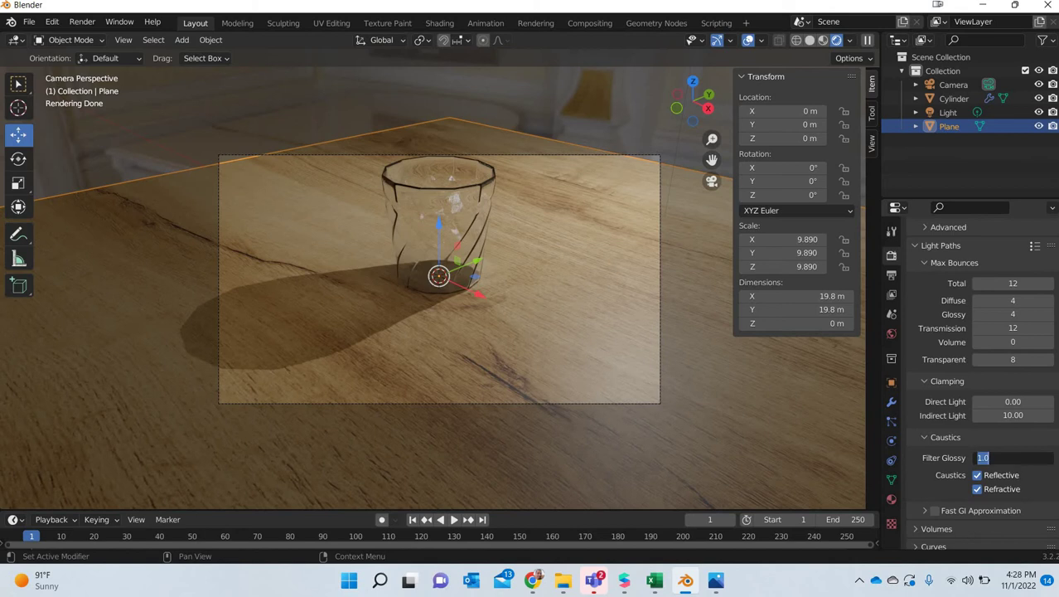
type("0")
key("Return")
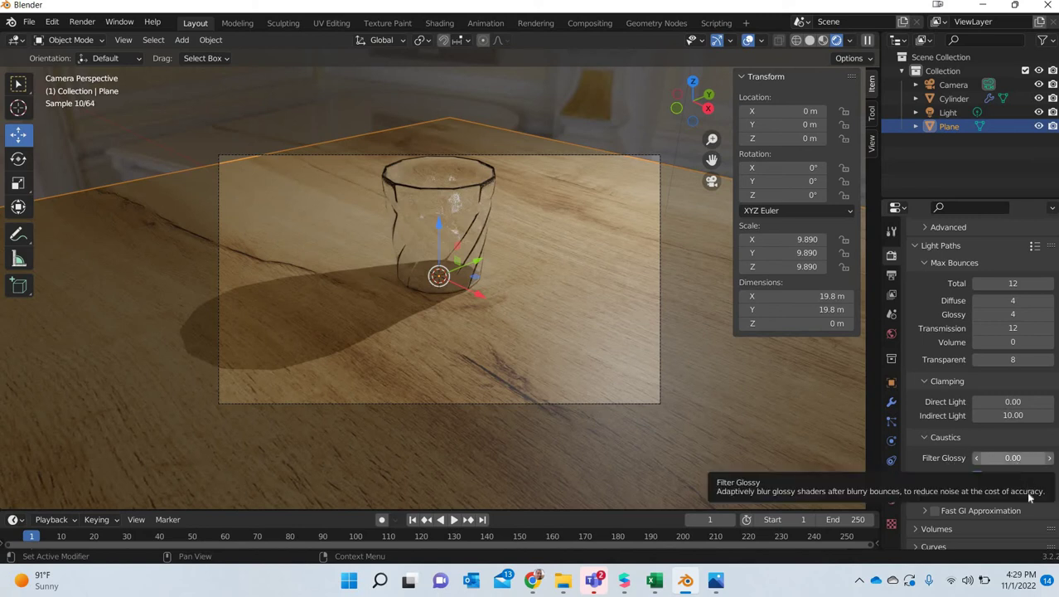
- Set the indirect light clamping to 0 in the render's light paths
left_click(1003, 416)
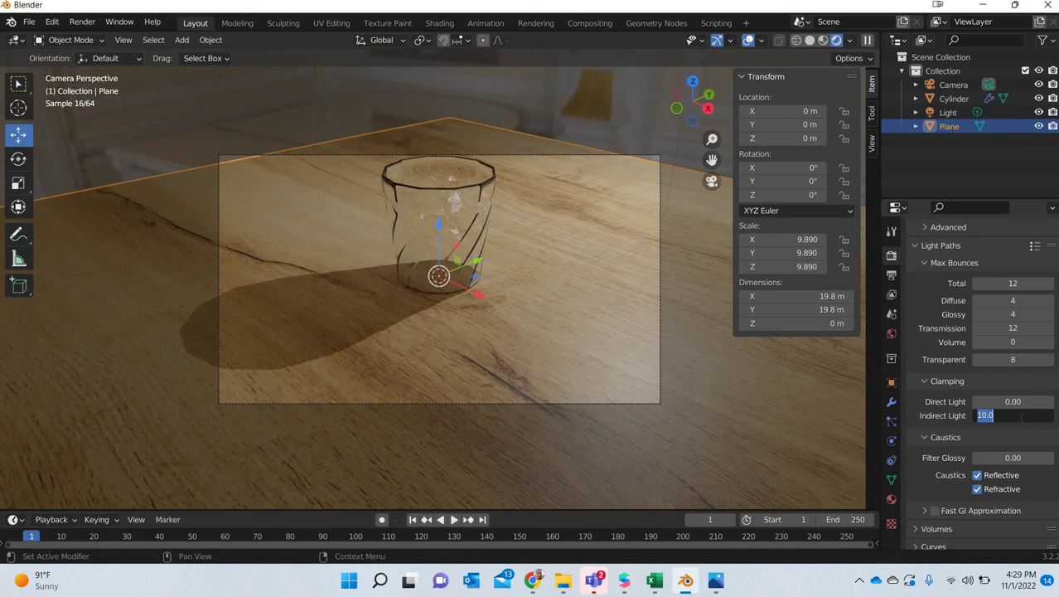
type("0")
key("Return")
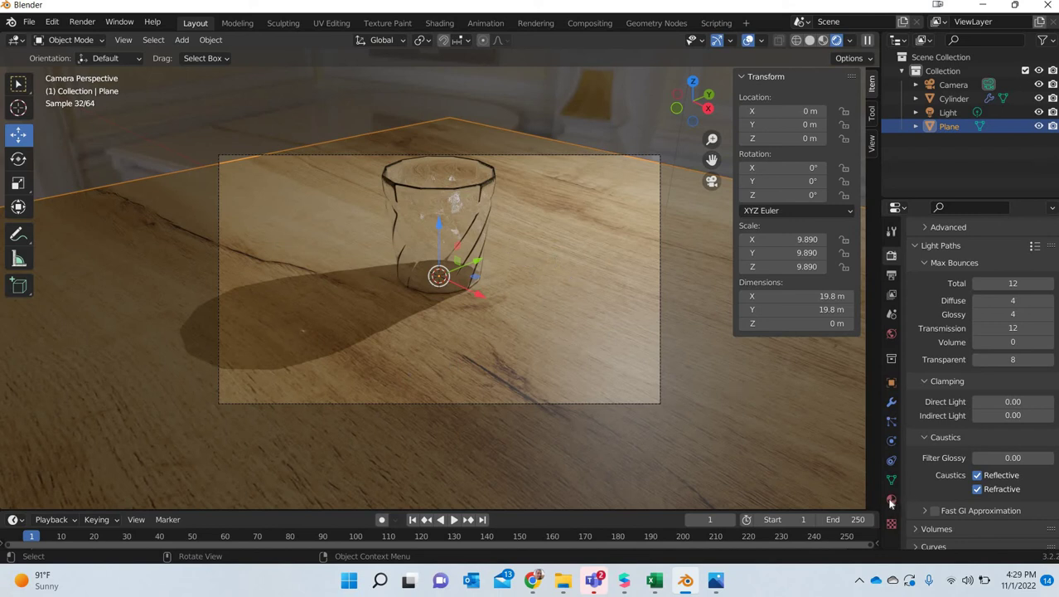
- Enable Receive Shadow Caustics on the wooden plane and Cast Shadow Caustics on the glass cup
left_click(892, 383)
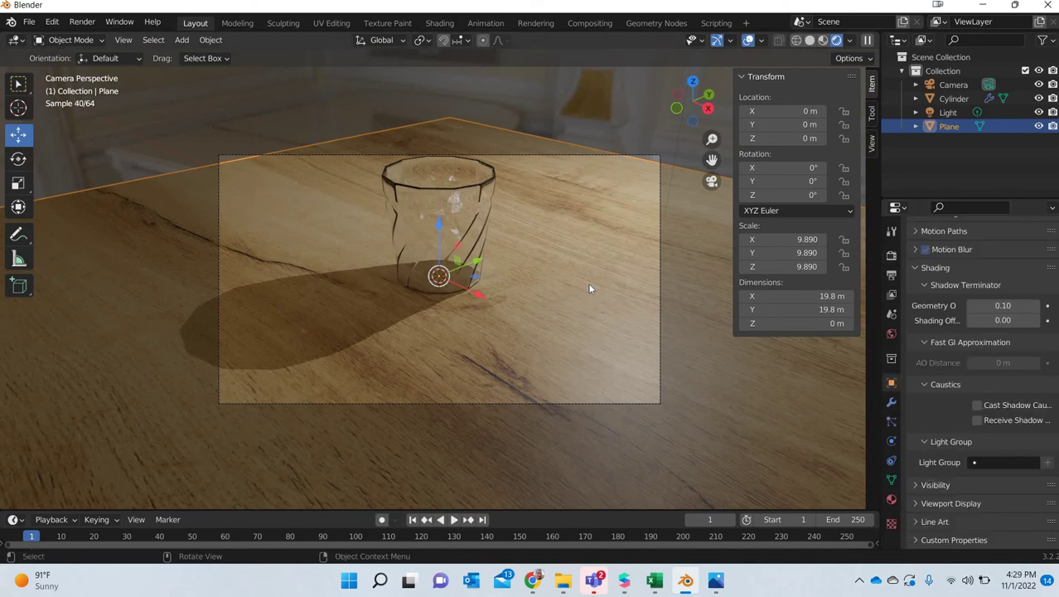
left_click(976, 420)
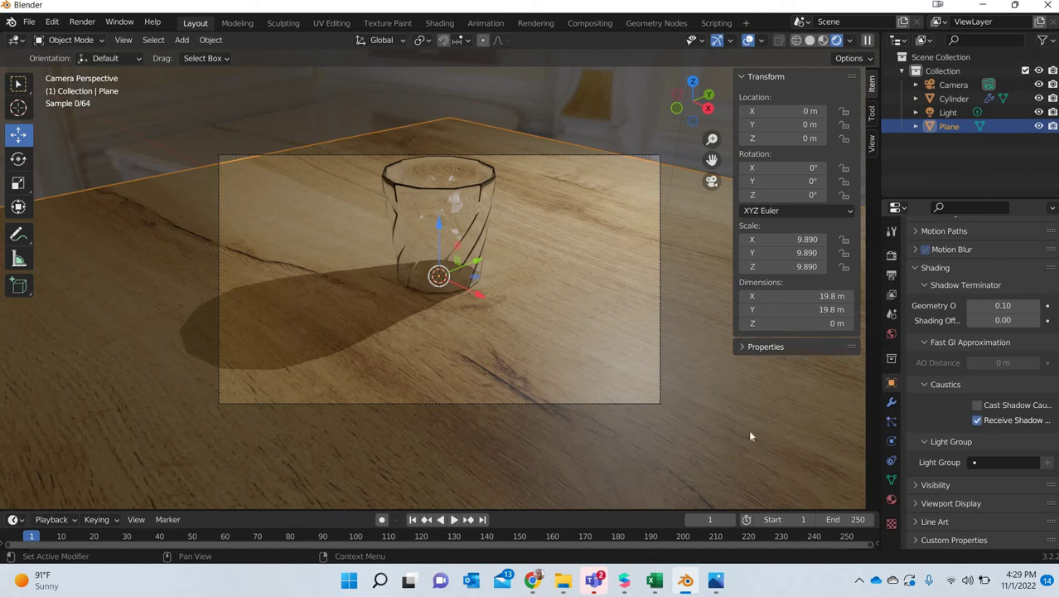
left_click(461, 212)
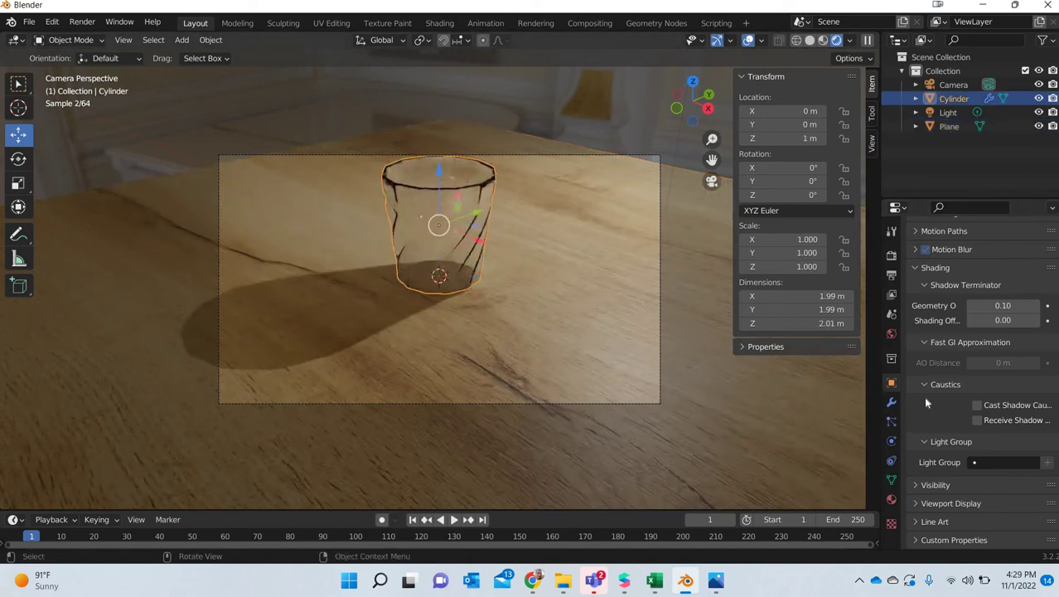
left_click(977, 405)
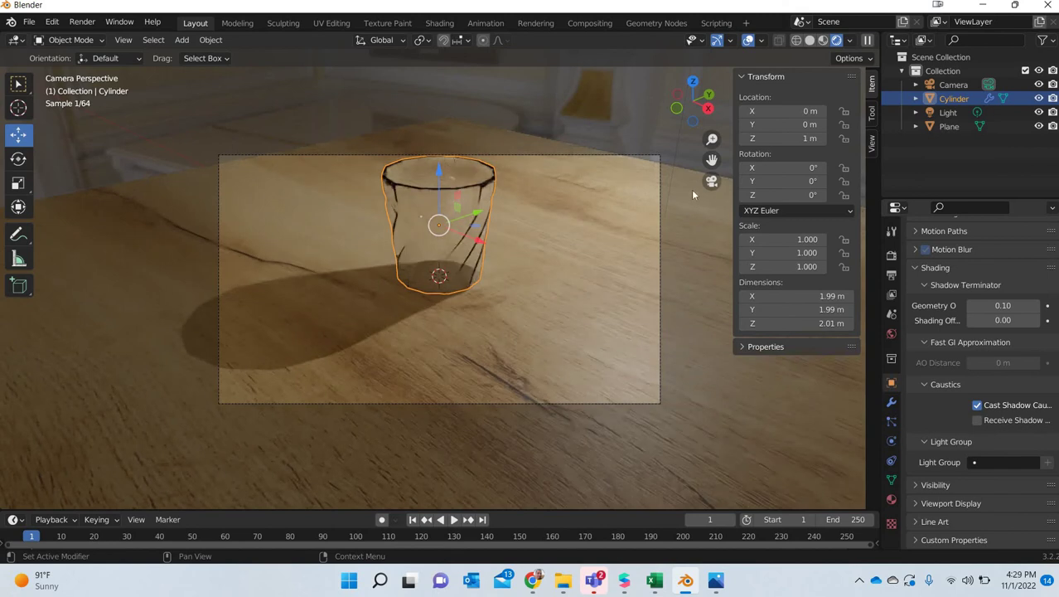
- Enable Shadow Caustics for the point light
left_click(949, 113)
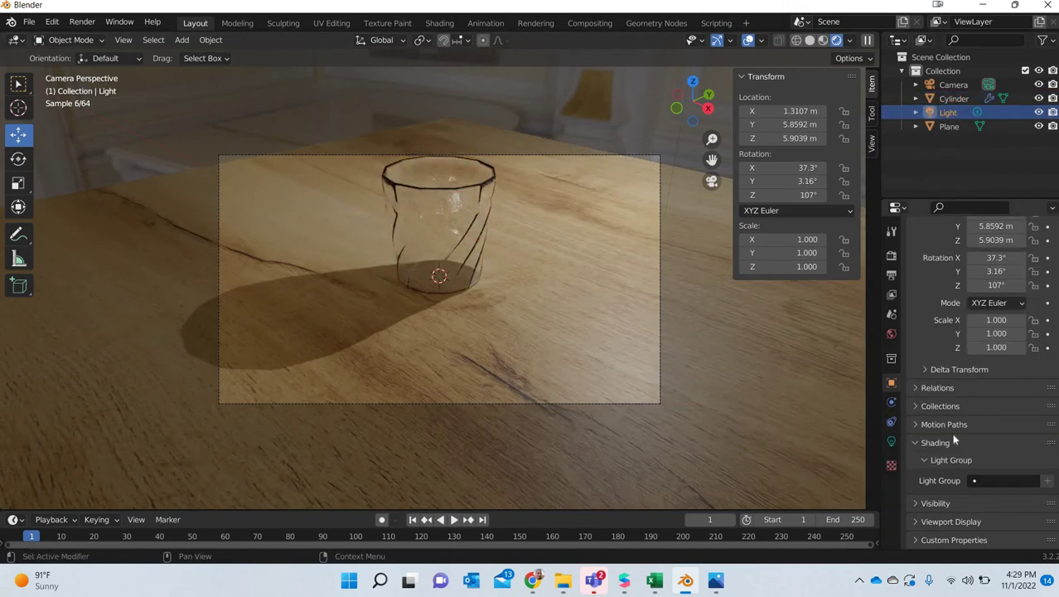
left_click(891, 441)
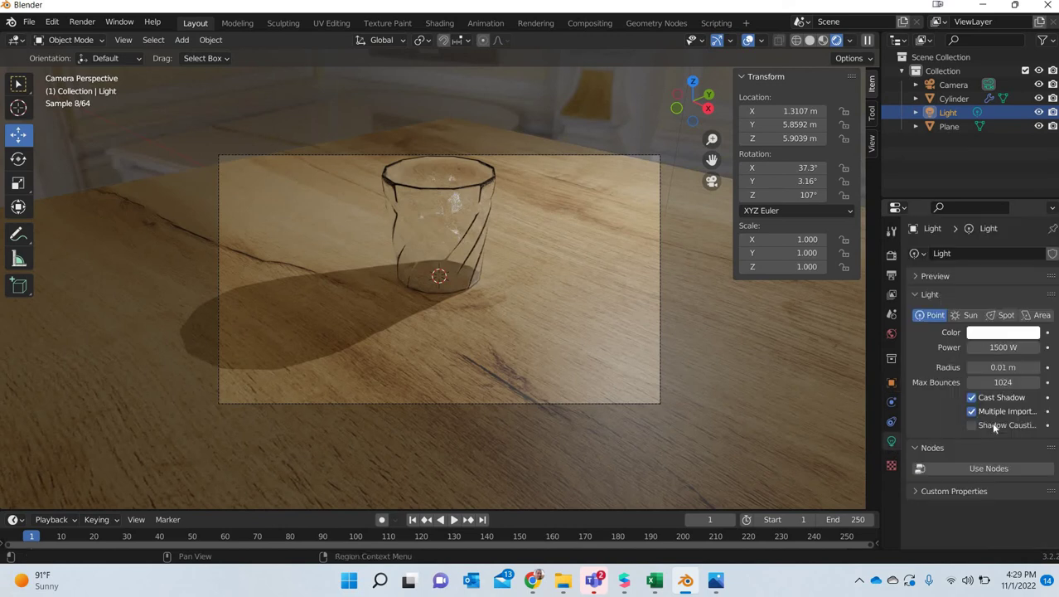
left_click(993, 426)
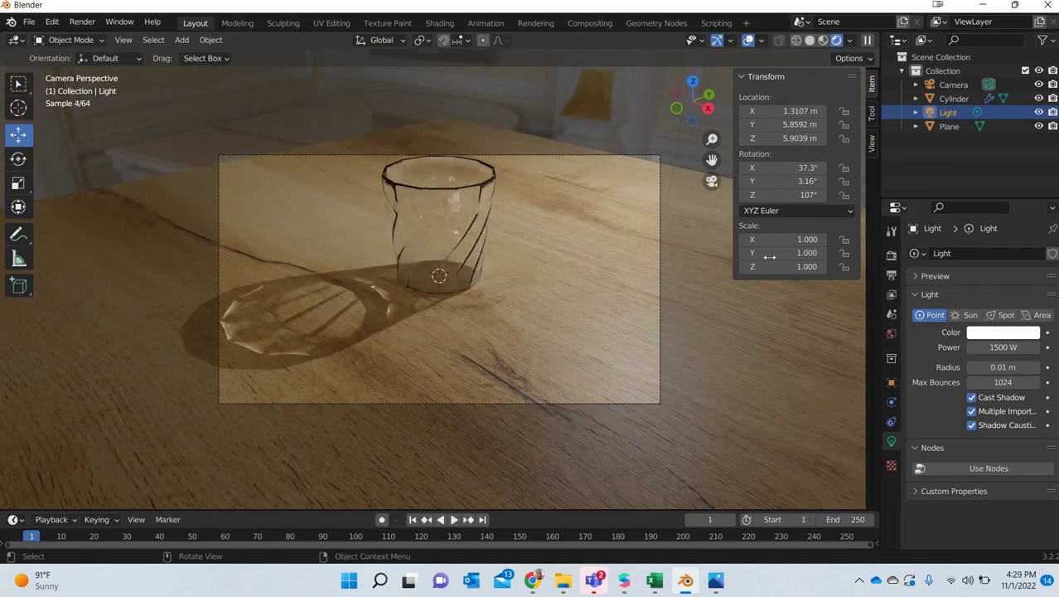
- Enable Shadow Caustics in the world's surface settings
left_click(891, 334)
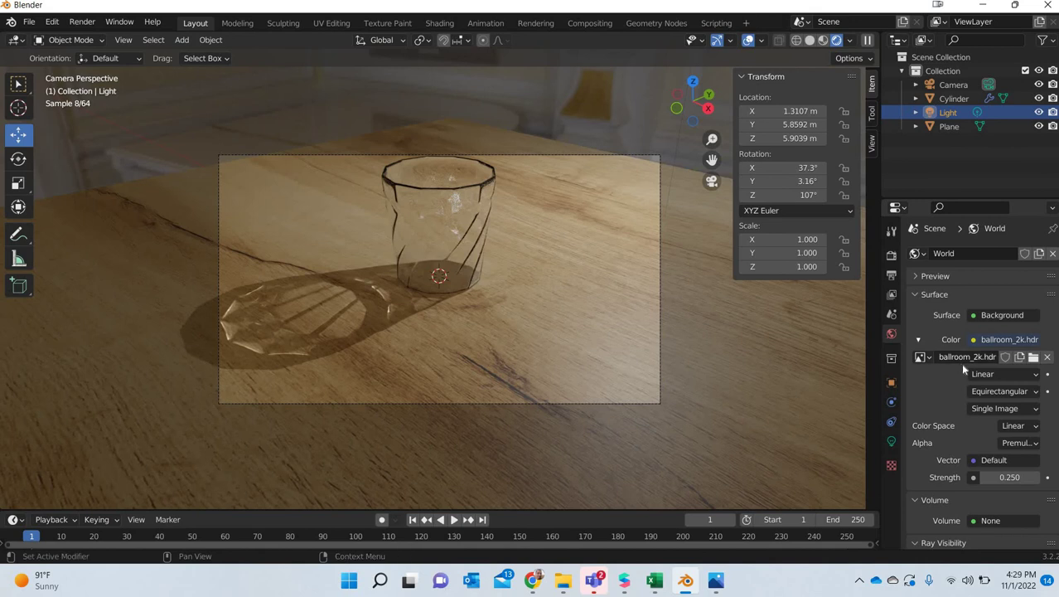
scroll(963, 369, "down", 2)
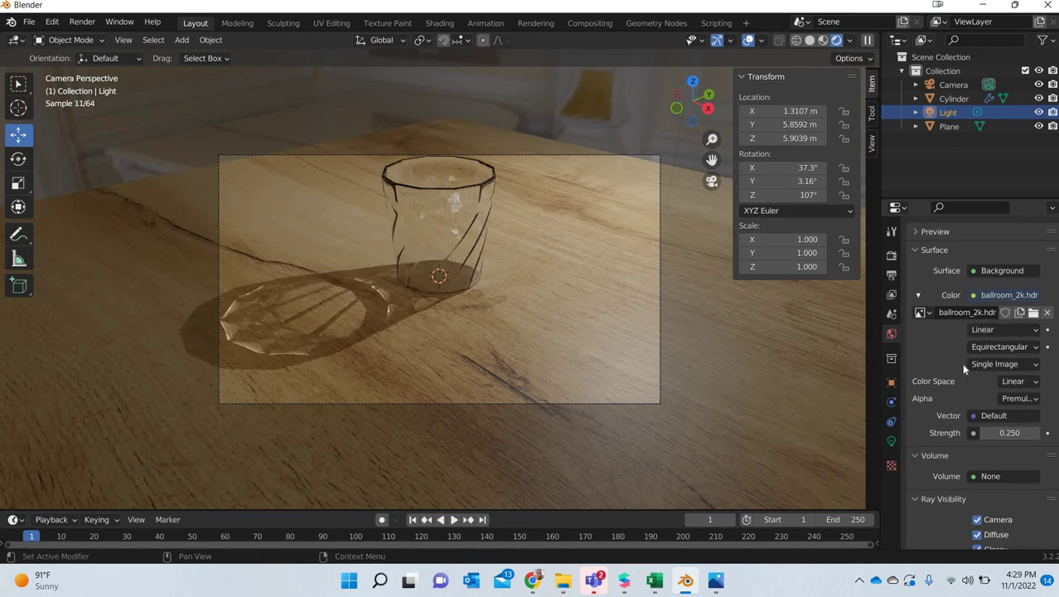
scroll(963, 370, "down", 6)
scroll(964, 369, "down", 5)
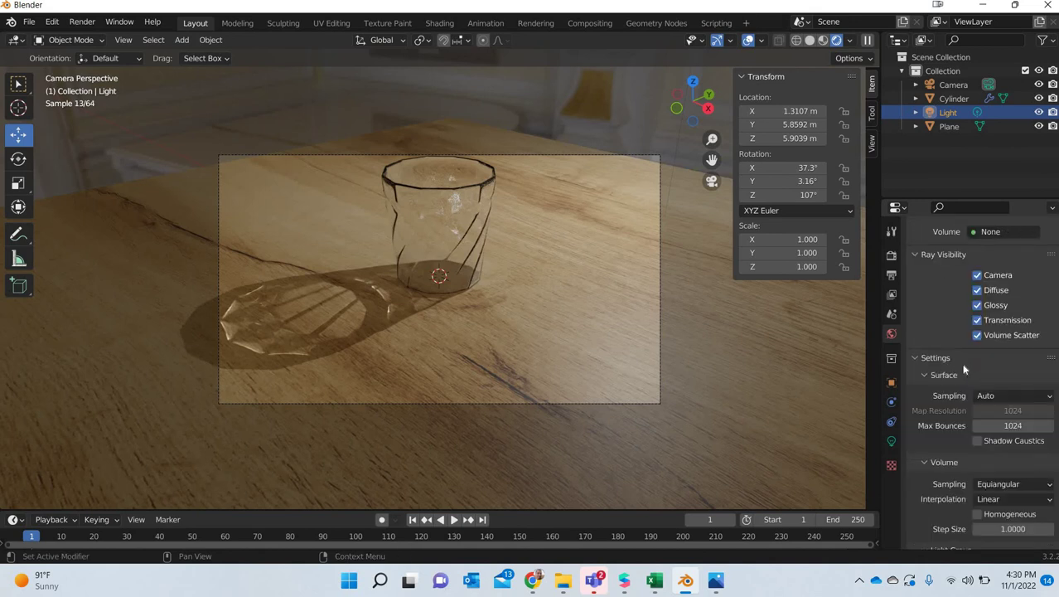
left_click(974, 441)
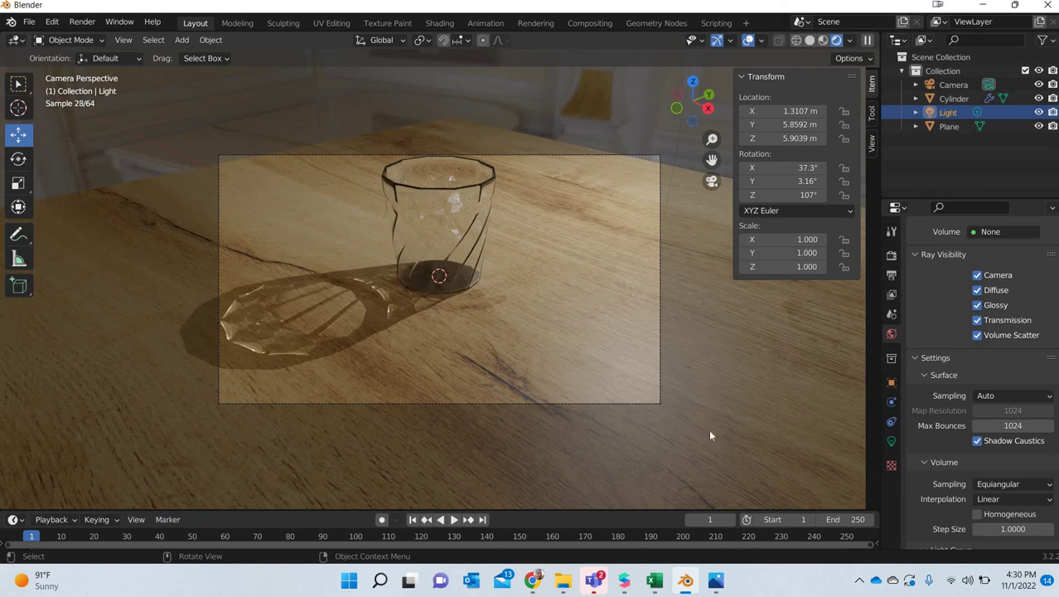
- Change the base color of the glass cup's material to a light orange
left_click(439, 224)
left_click(891, 498)
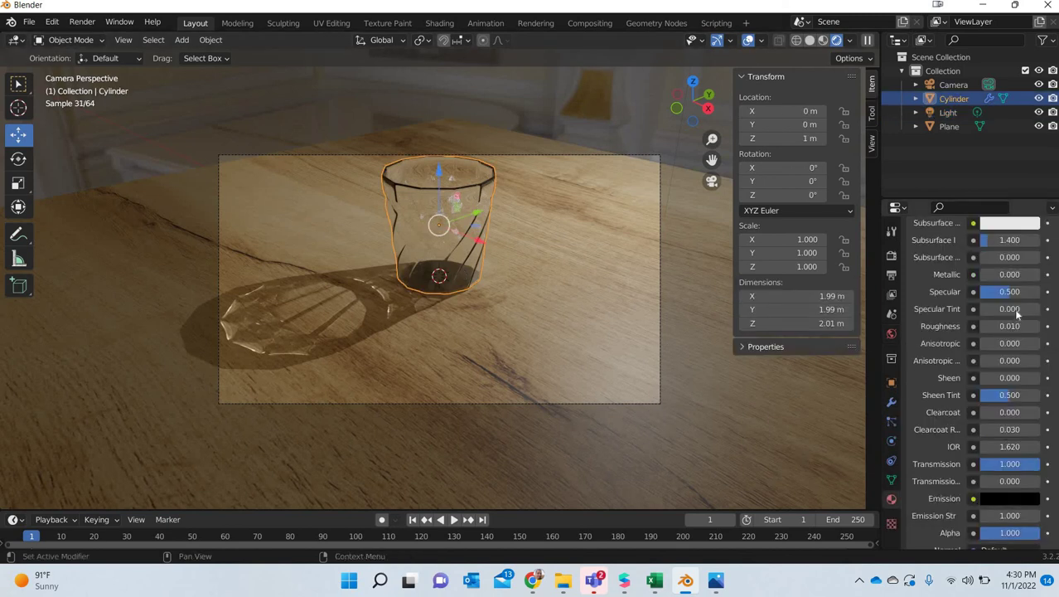
scroll(1008, 274, "up", 5)
left_click(1009, 298)
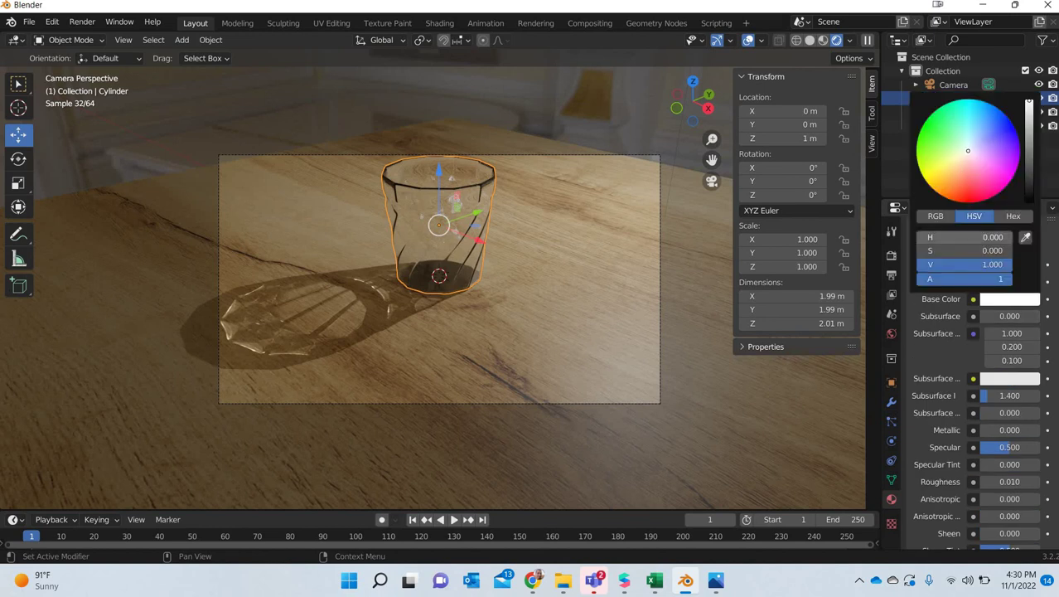
left_click(1025, 237)
left_click(644, 355)
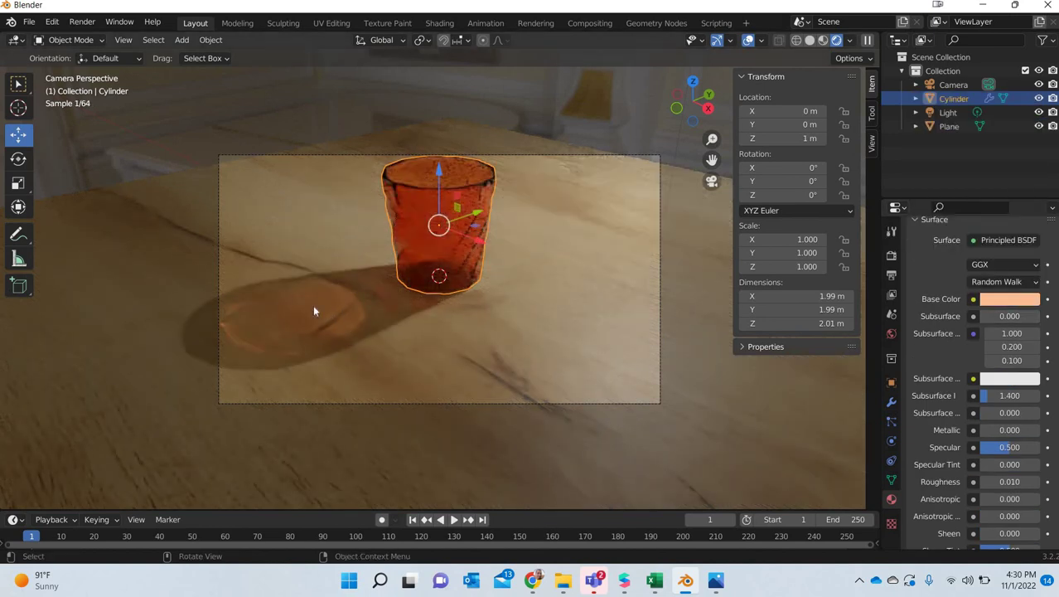